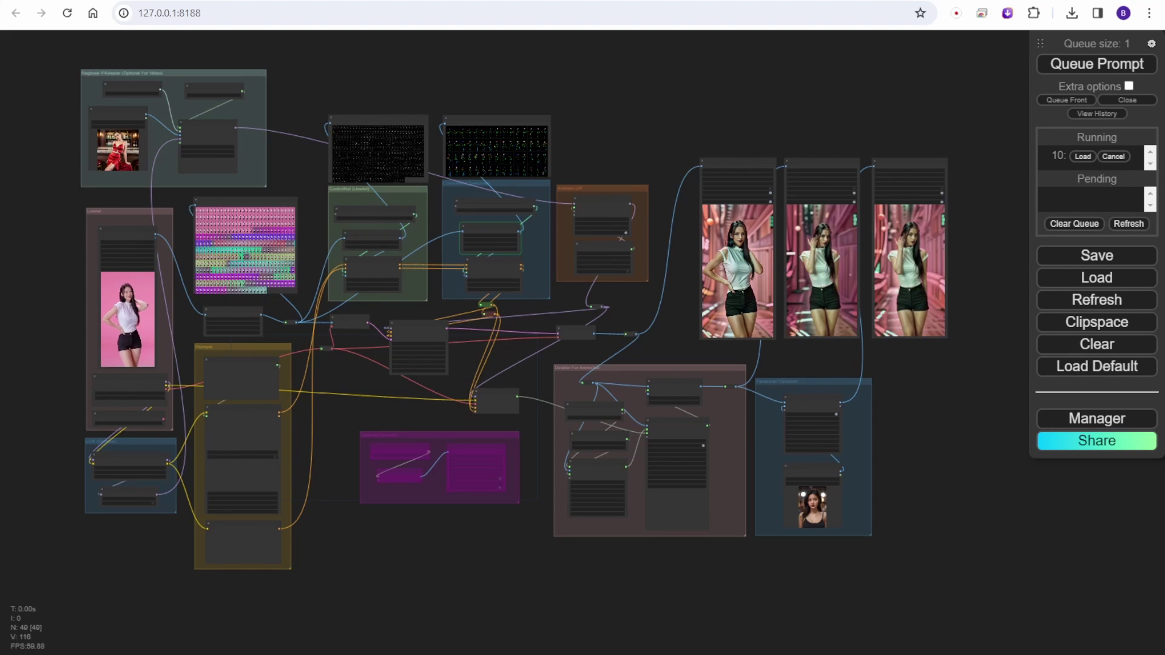
# Zoom into the Detailer group and view the Detailer For AnimateDiff node's properties.
pyautogui.scroll(5, 889, 385)
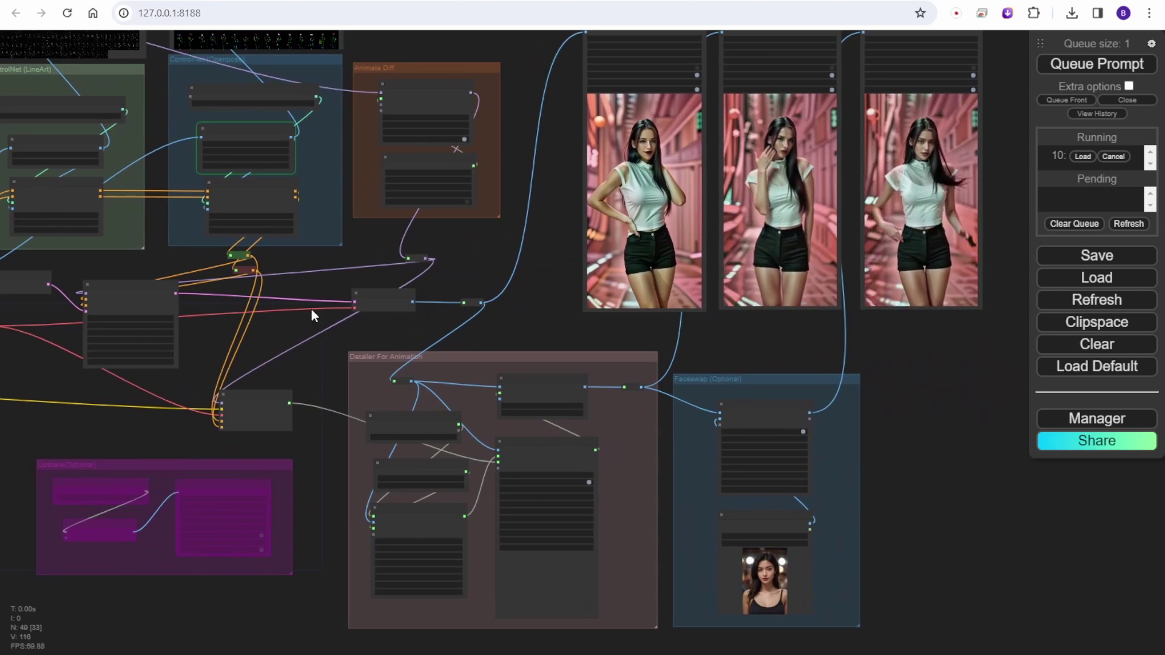
pyautogui.moveTo(485, 264); pyautogui.dragTo(454, 364)
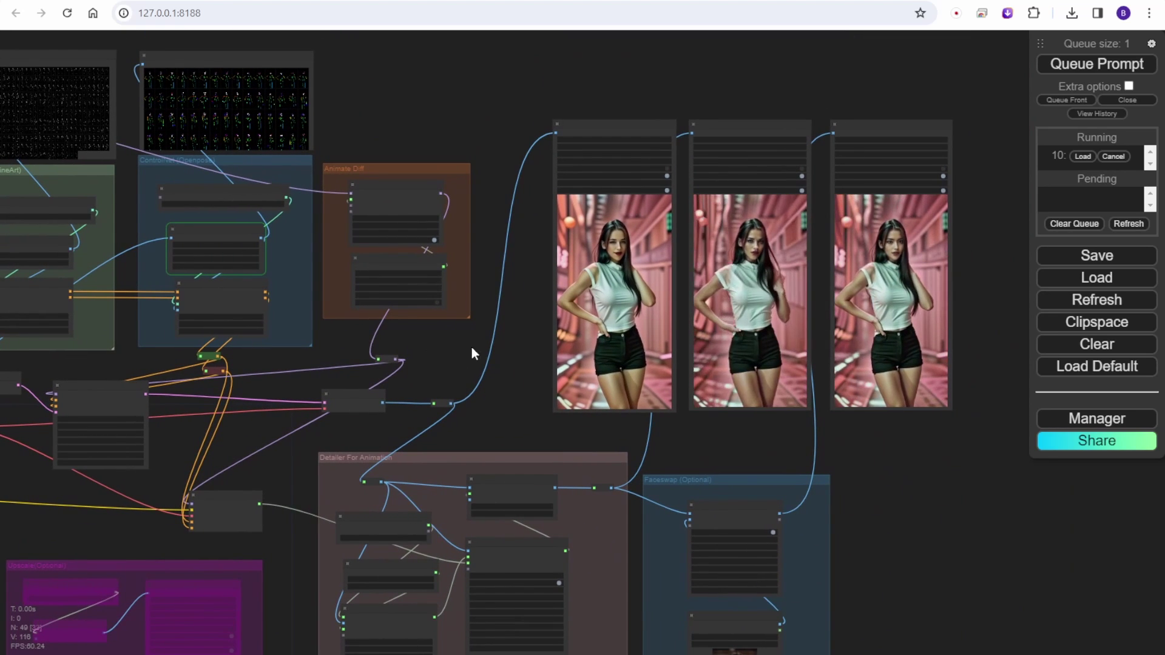
pyautogui.moveTo(507, 387); pyautogui.dragTo(420, 174)
pyautogui.scroll(7, 409, 220)
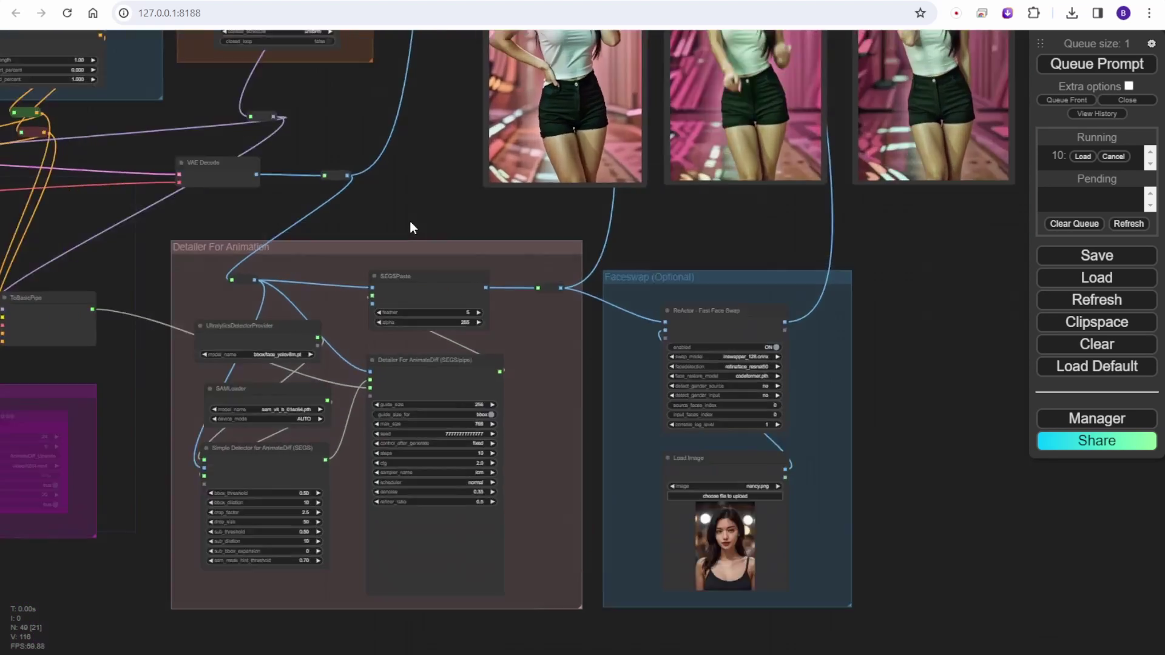
pyautogui.moveTo(402, 234); pyautogui.dragTo(489, 56)
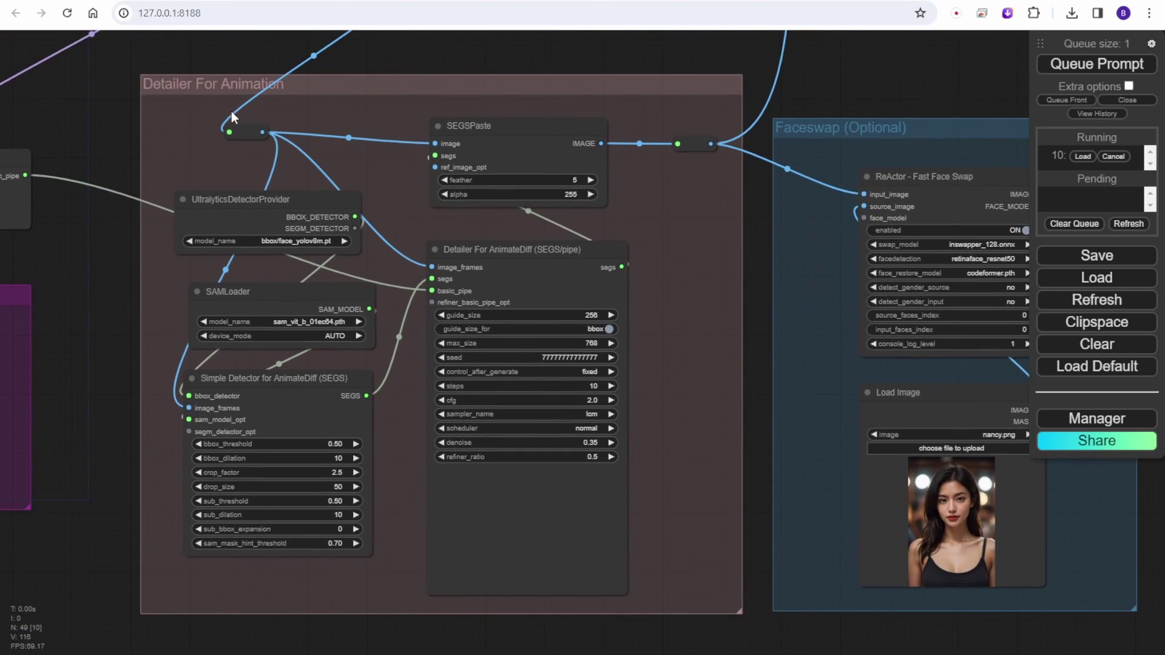
pyautogui.click(500, 259)
pyautogui.rightClick(533, 256)
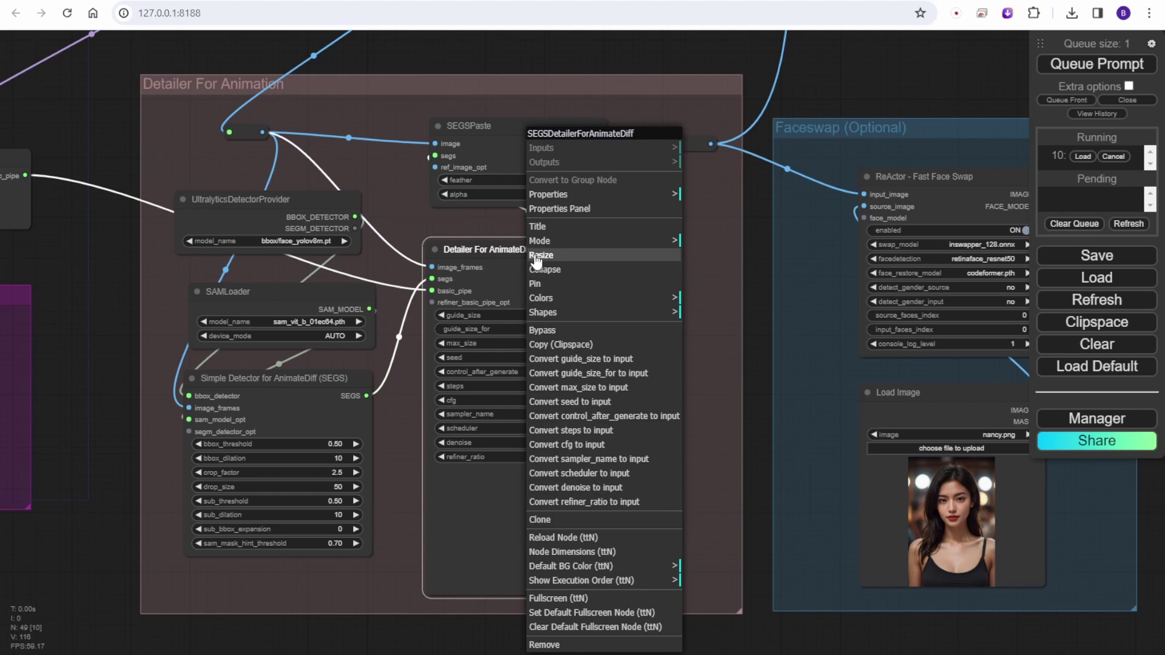
pyautogui.click(543, 209)
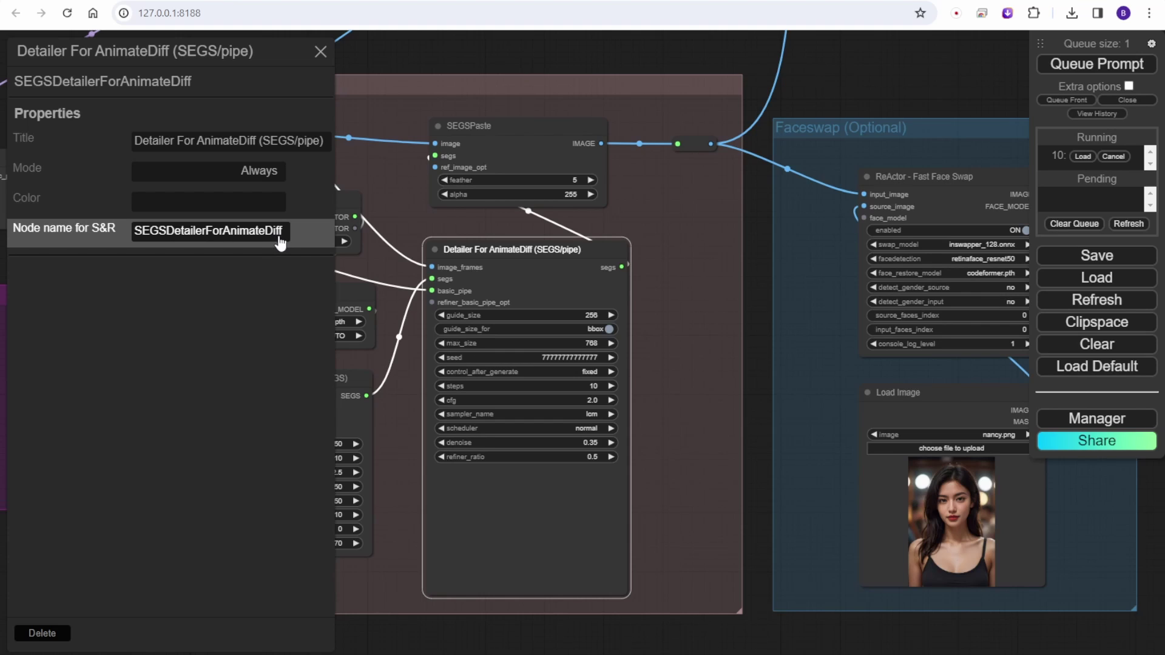
pyautogui.click(320, 54)
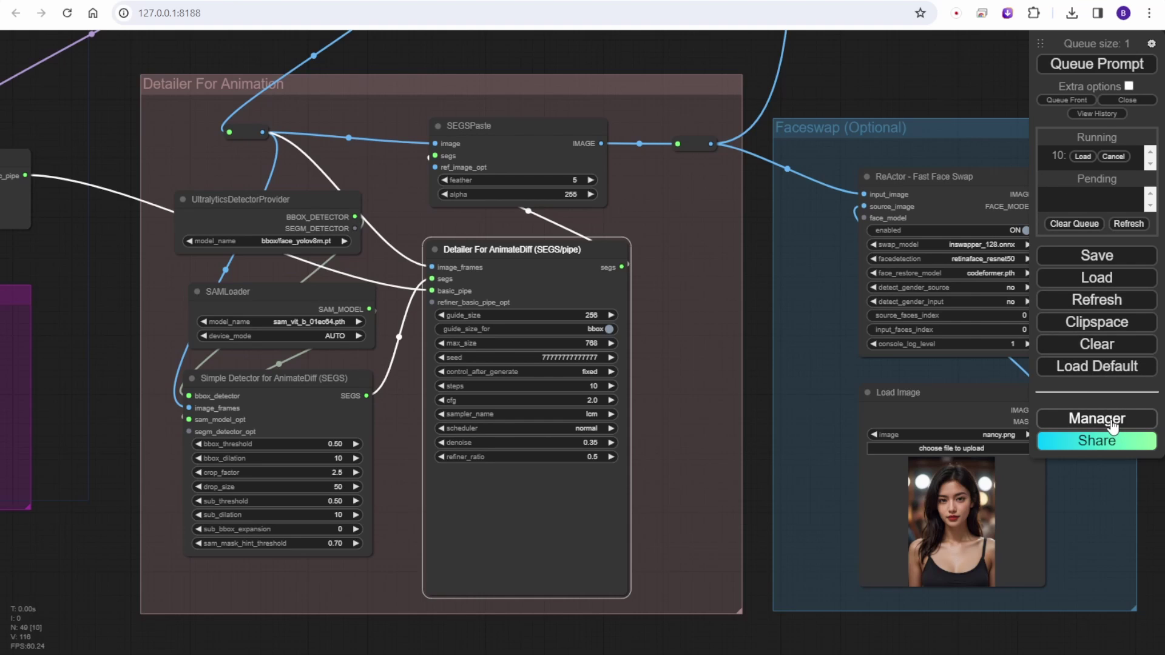
# Find the ComfyUI Impact Pack in the custom node manager's list, then close the manager.
pyautogui.click(1113, 424)
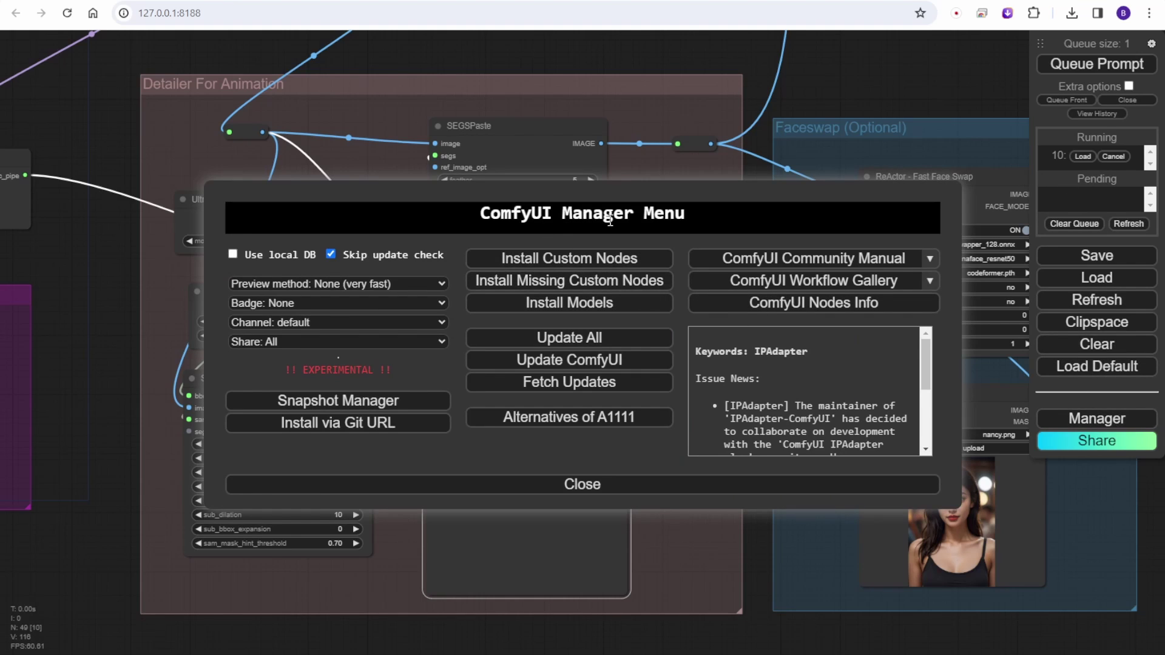
pyautogui.click(587, 262)
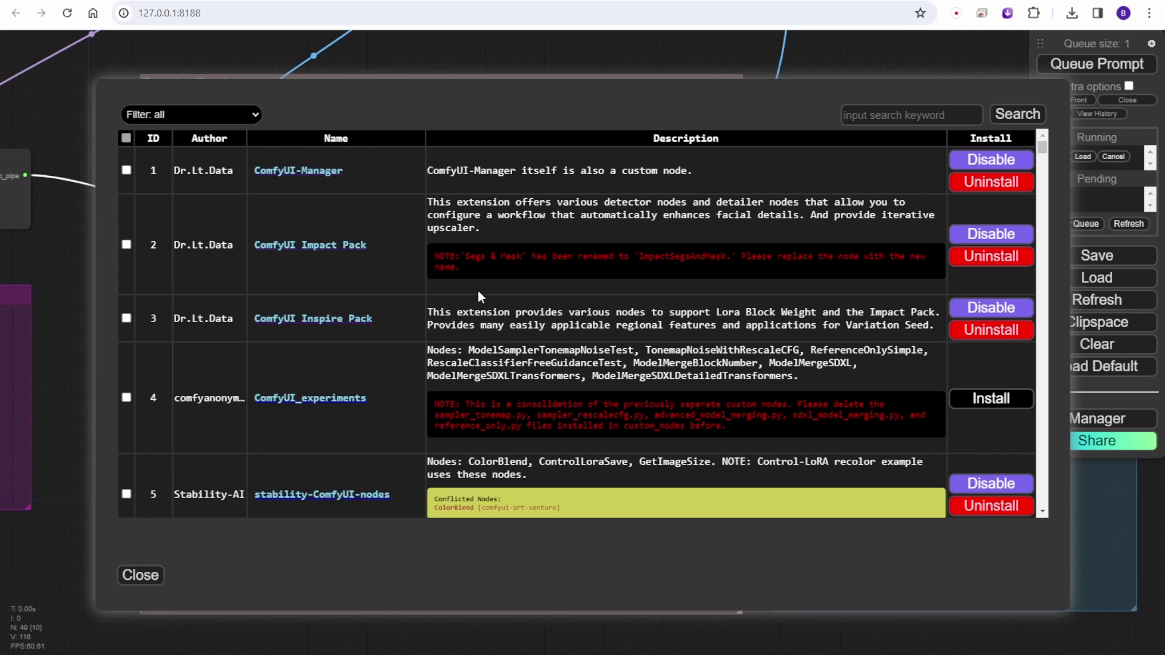
pyautogui.scroll(-2, 469, 293)
pyautogui.scroll(2, 455, 282)
pyautogui.click(127, 244)
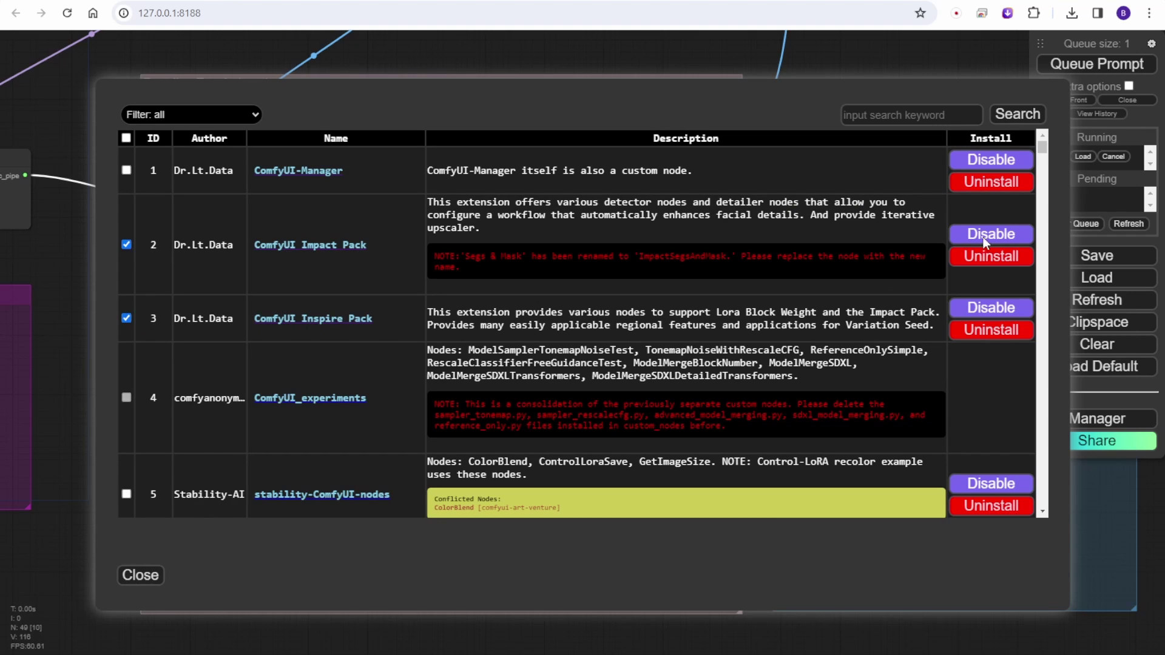
pyautogui.click(140, 575)
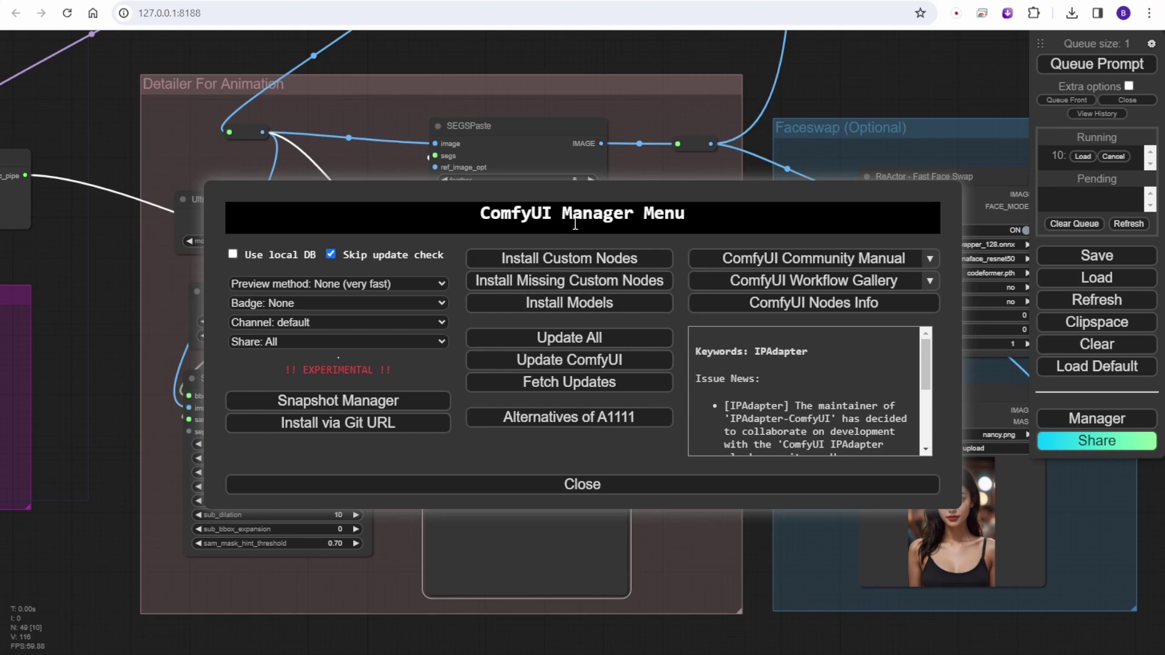
pyautogui.click(638, 485)
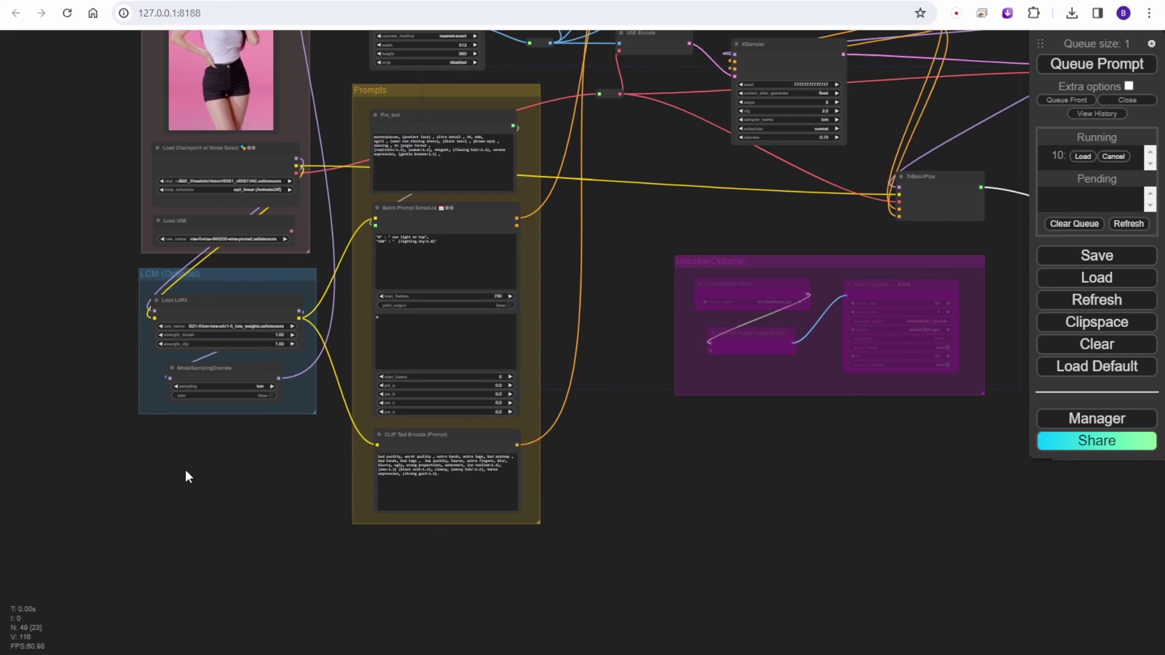
# Pan across the graph to view the checkpoint, Pre_text and Upscale nodes.
pyautogui.scroll(4, 188, 464)
pyautogui.scroll(4, 196, 461)
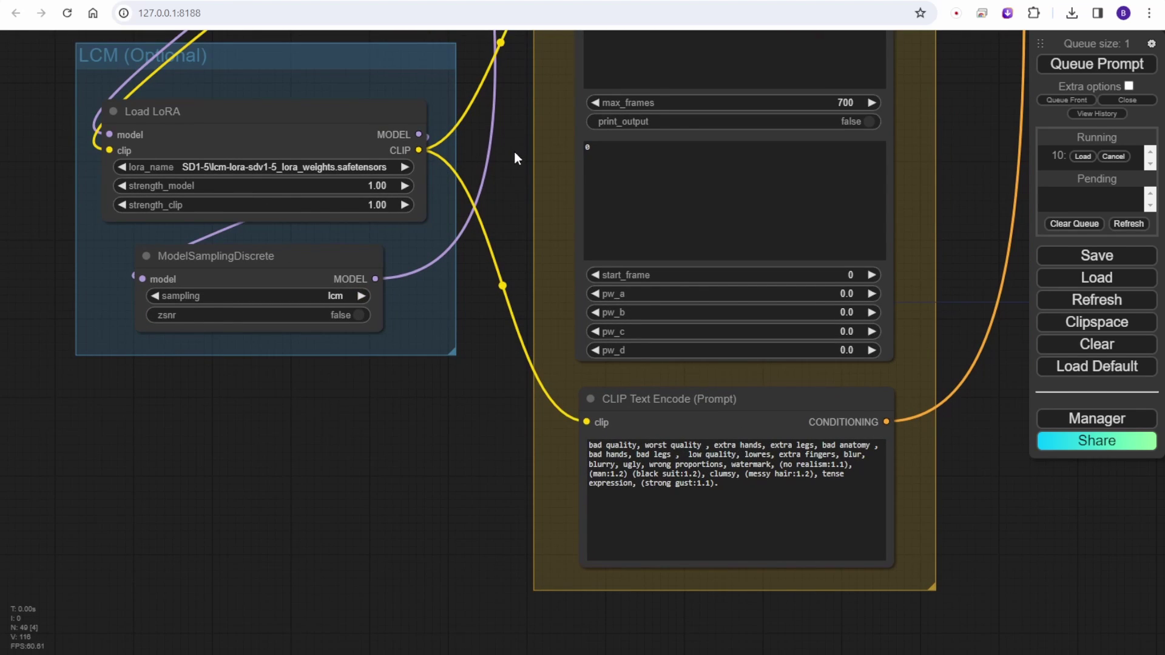
pyautogui.scroll(-4, 509, 157)
pyautogui.moveTo(508, 158); pyautogui.dragTo(514, 337)
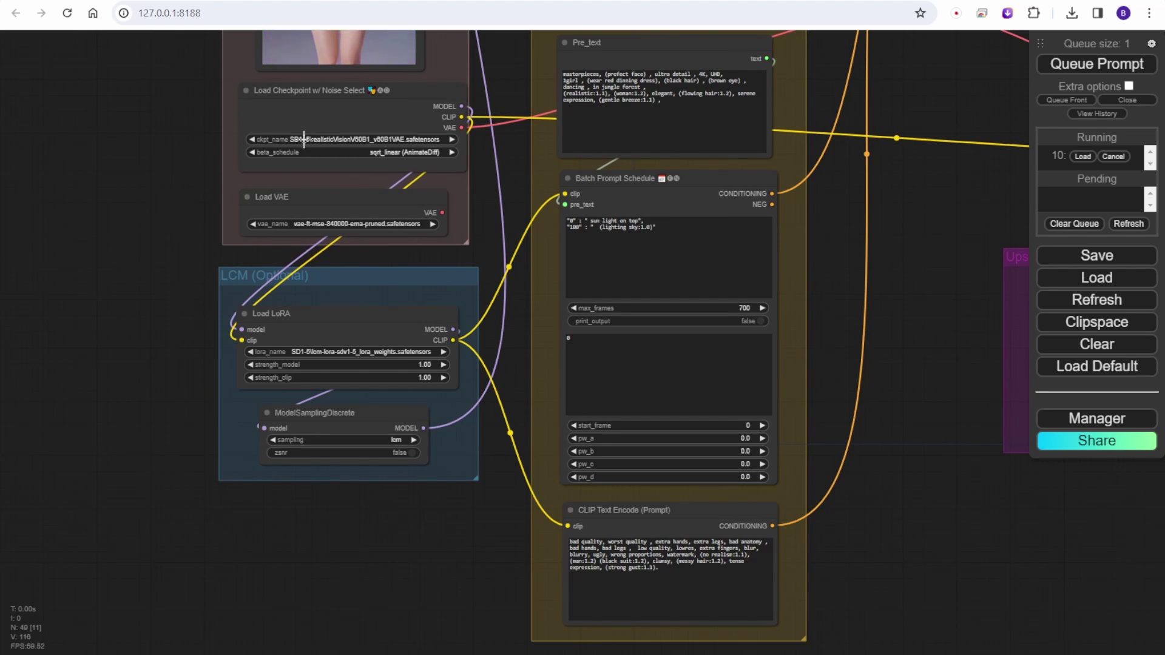
pyautogui.scroll(5, 308, 138)
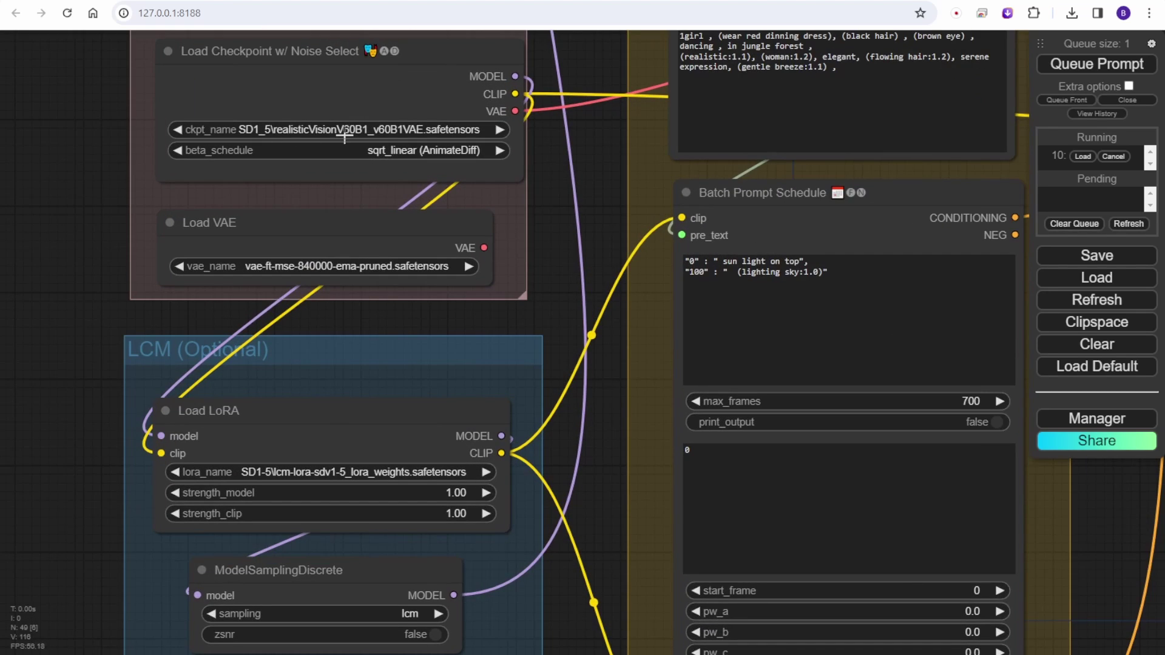
pyautogui.scroll(-2, 550, 322)
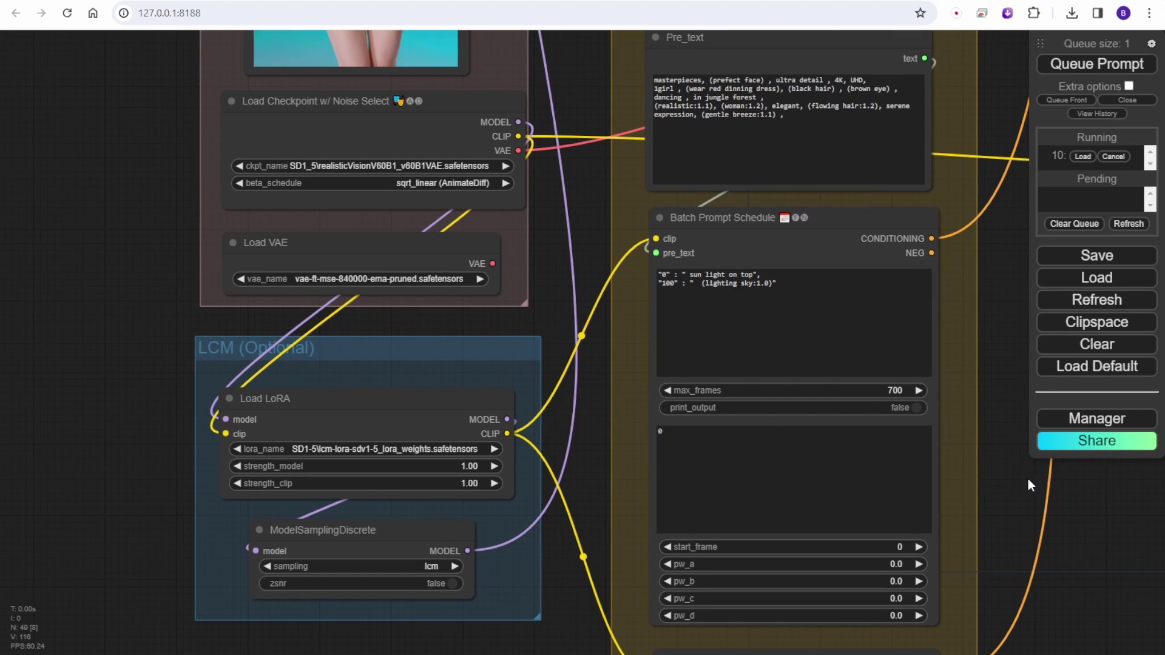
pyautogui.moveTo(1024, 478); pyautogui.dragTo(499, 452)
# Nudge the Detailer For AnimateDiff node slightly up and left within its group.
pyautogui.scroll(-3, 847, 245)
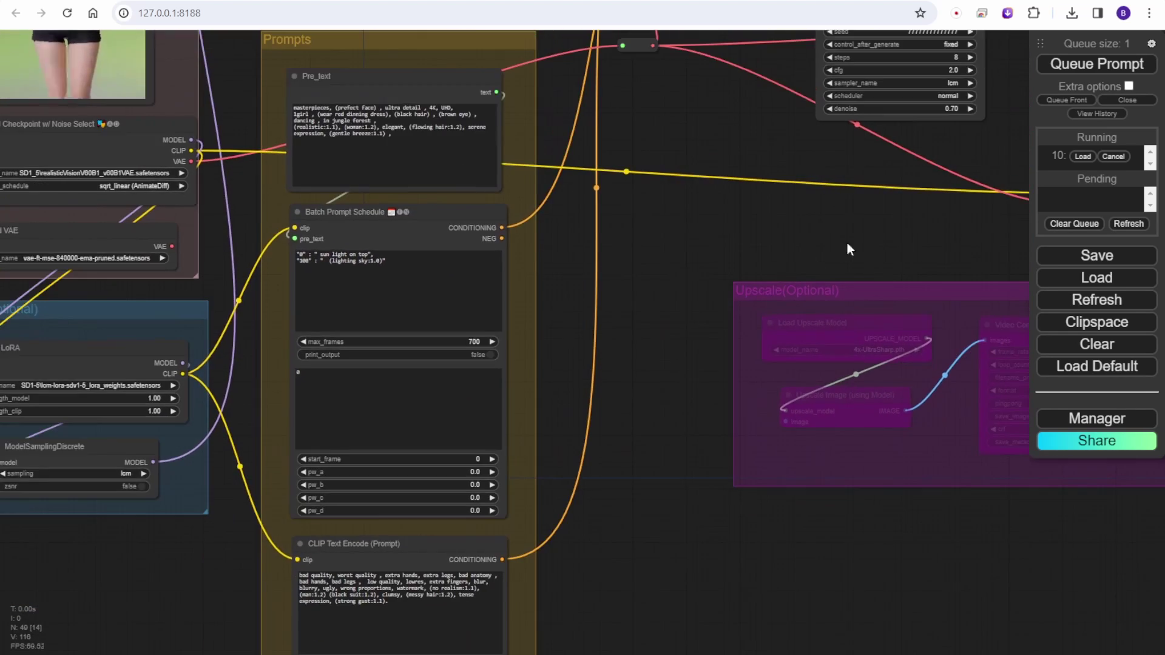
pyautogui.moveTo(863, 247); pyautogui.dragTo(68, 249)
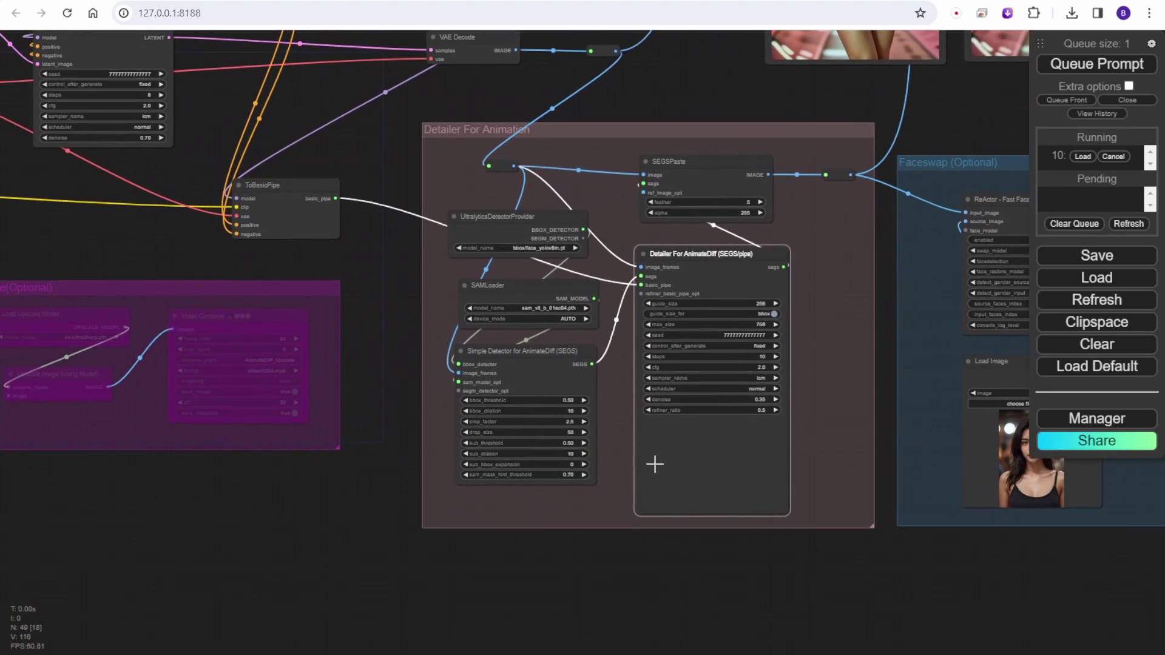
pyautogui.scroll(6, 788, 416)
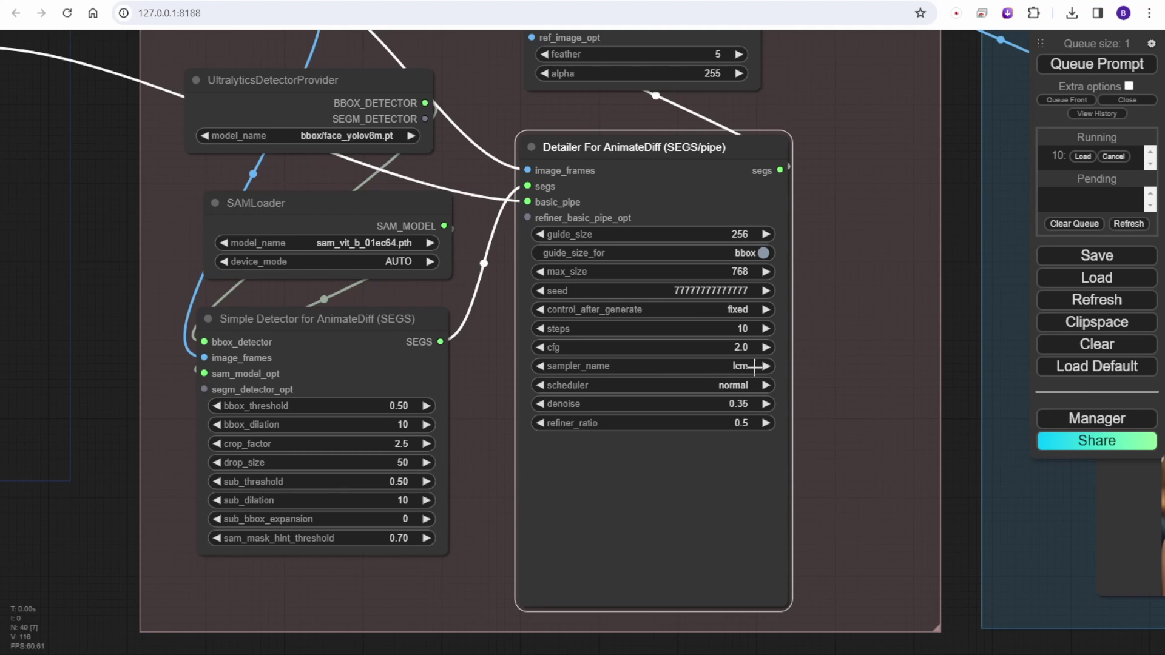
pyautogui.scroll(-3, 631, 368)
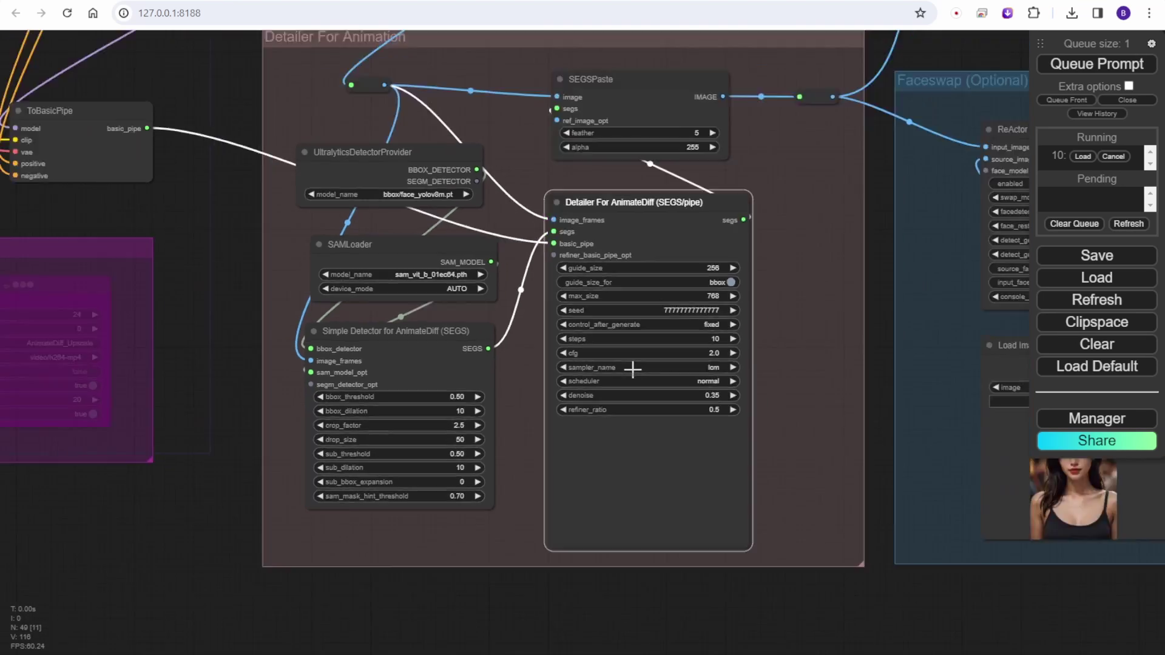
pyautogui.scroll(-1, 840, 297)
pyautogui.moveTo(840, 297); pyautogui.dragTo(793, 358)
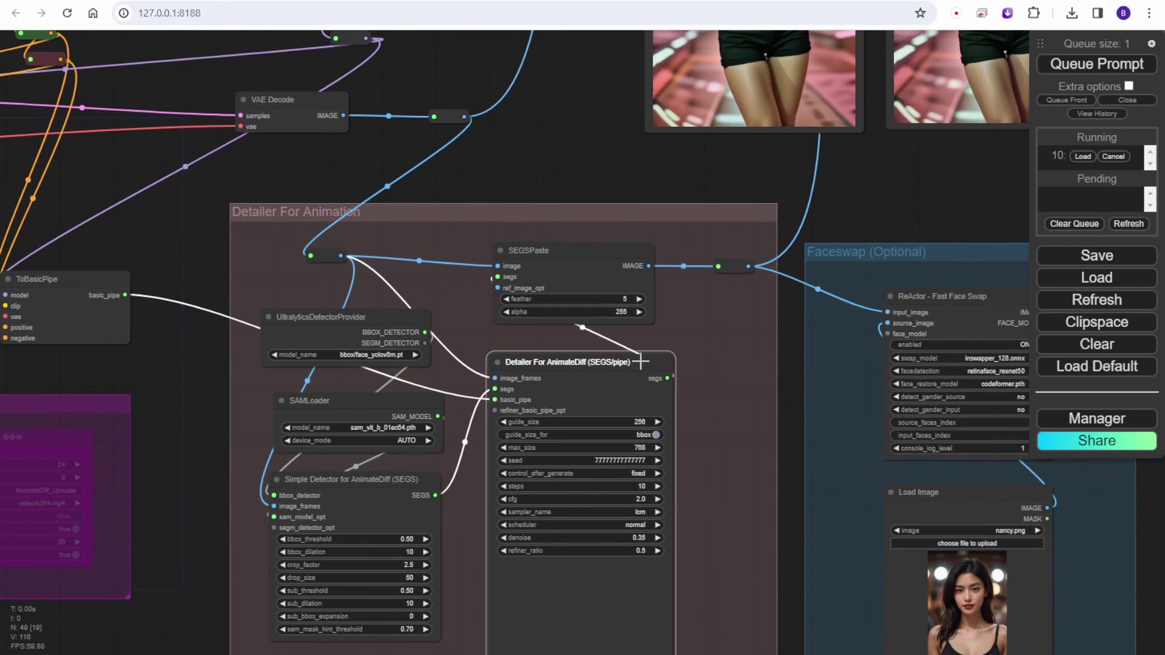
pyautogui.moveTo(640, 361); pyautogui.dragTo(638, 353)
pyautogui.scroll(-3, 889, 209)
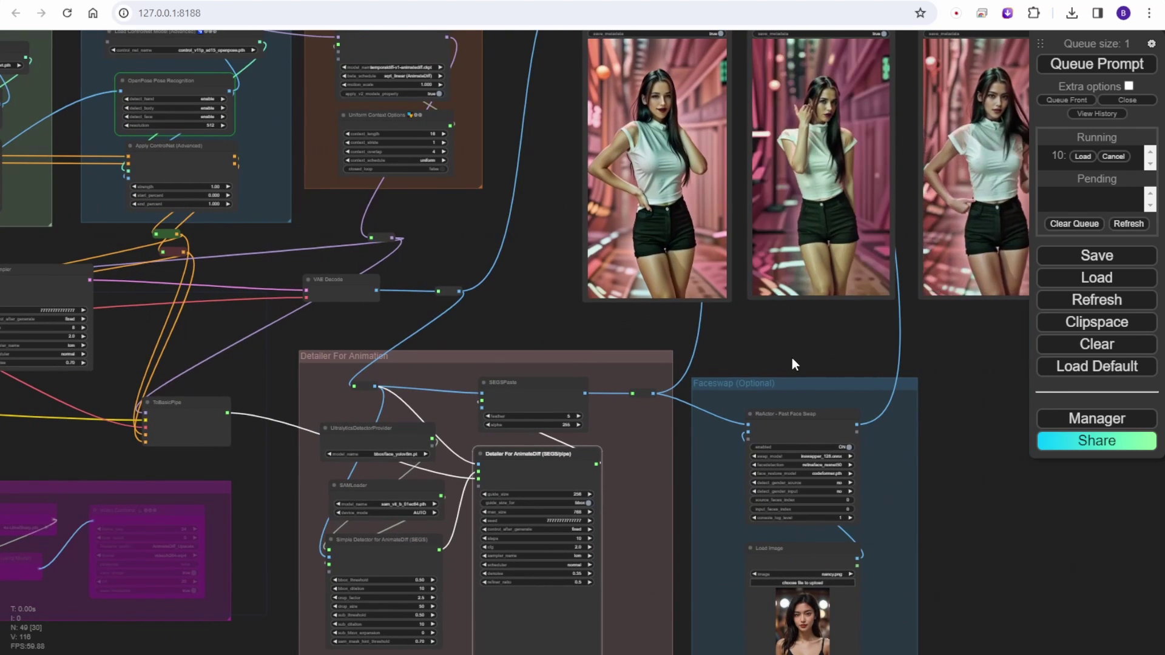
# Open the After Detailer Video Save node's preview of AnimateDiff_00060.mp4 on its own page.
pyautogui.moveTo(796, 361); pyautogui.dragTo(654, 470)
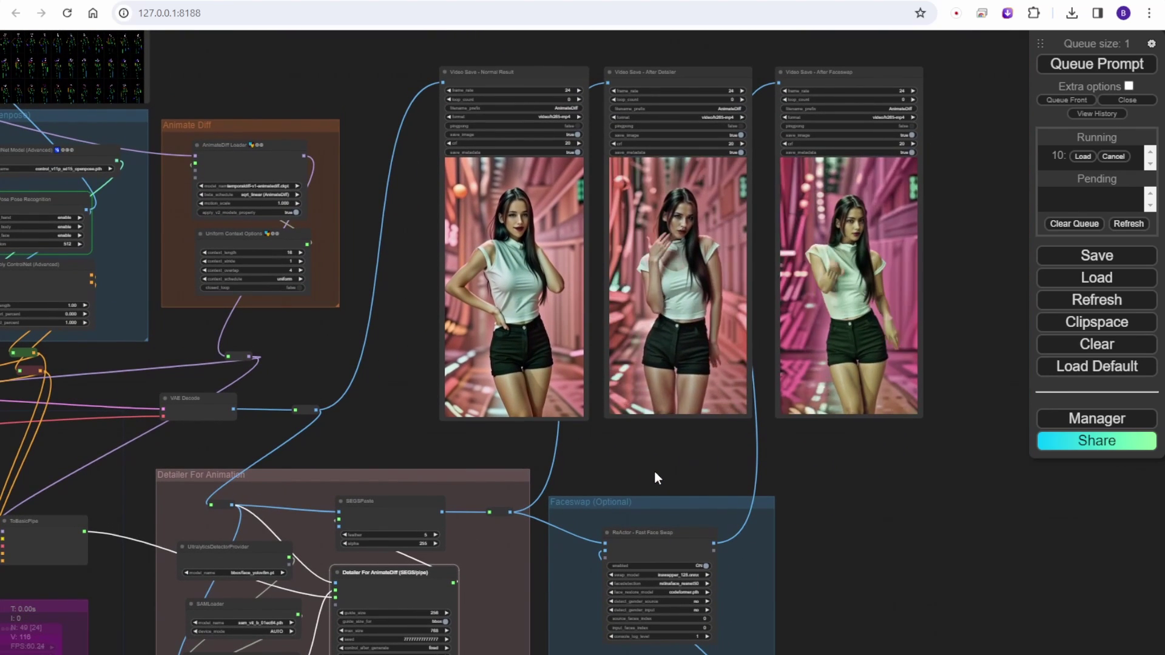
pyautogui.scroll(6, 680, 454)
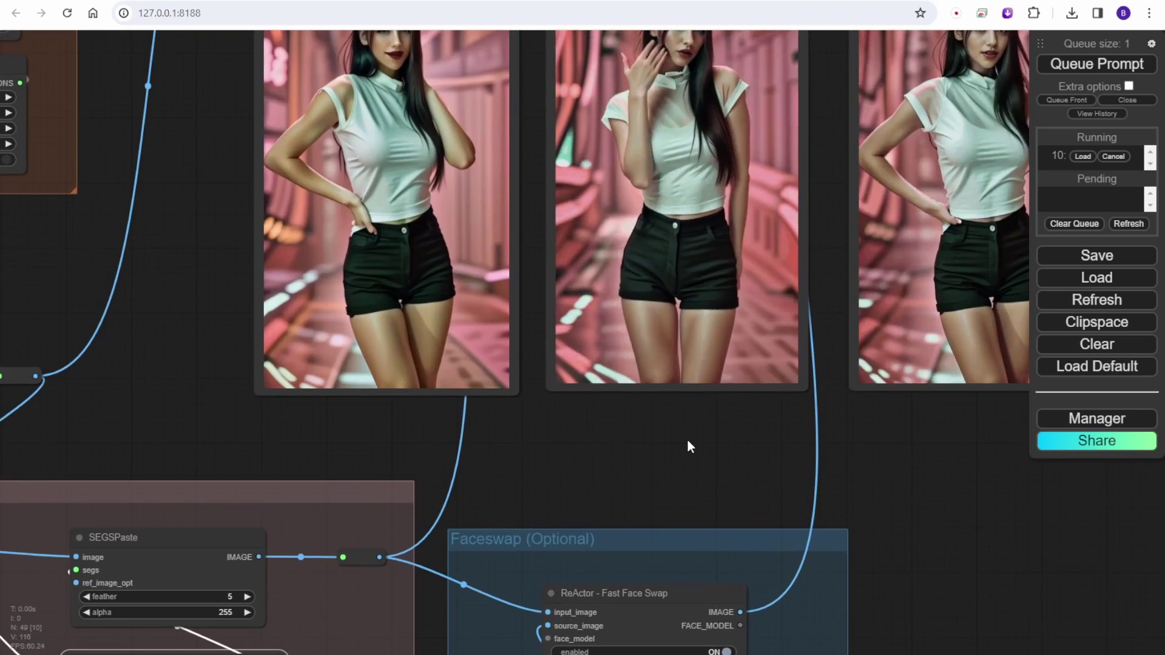
pyautogui.moveTo(687, 441); pyautogui.dragTo(629, 609)
pyautogui.rightClick(598, 97)
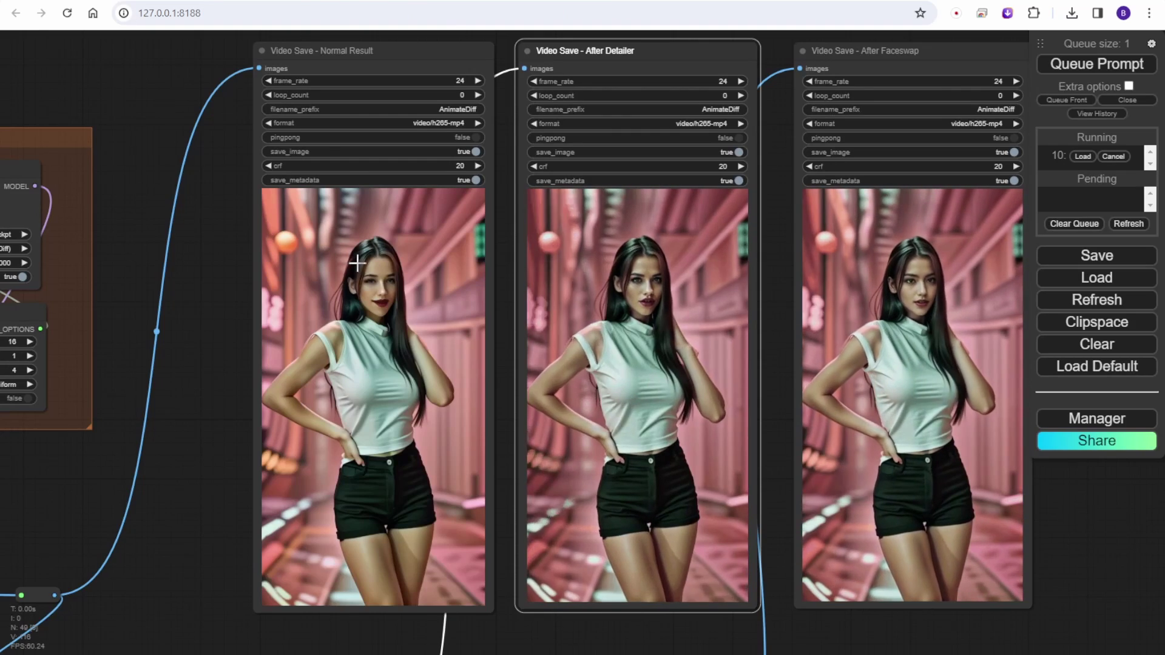
# Play the Normal Result video on its own page and scrub back to earlier frames.
pyautogui.rightClick(360, 84)
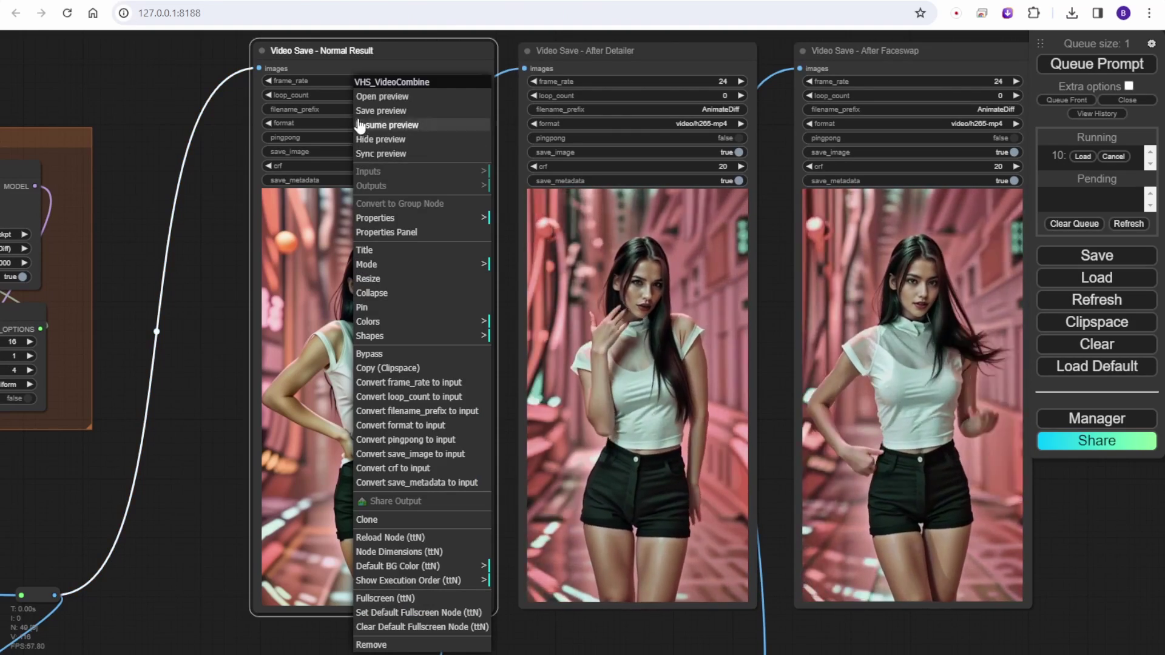
pyautogui.click(373, 96)
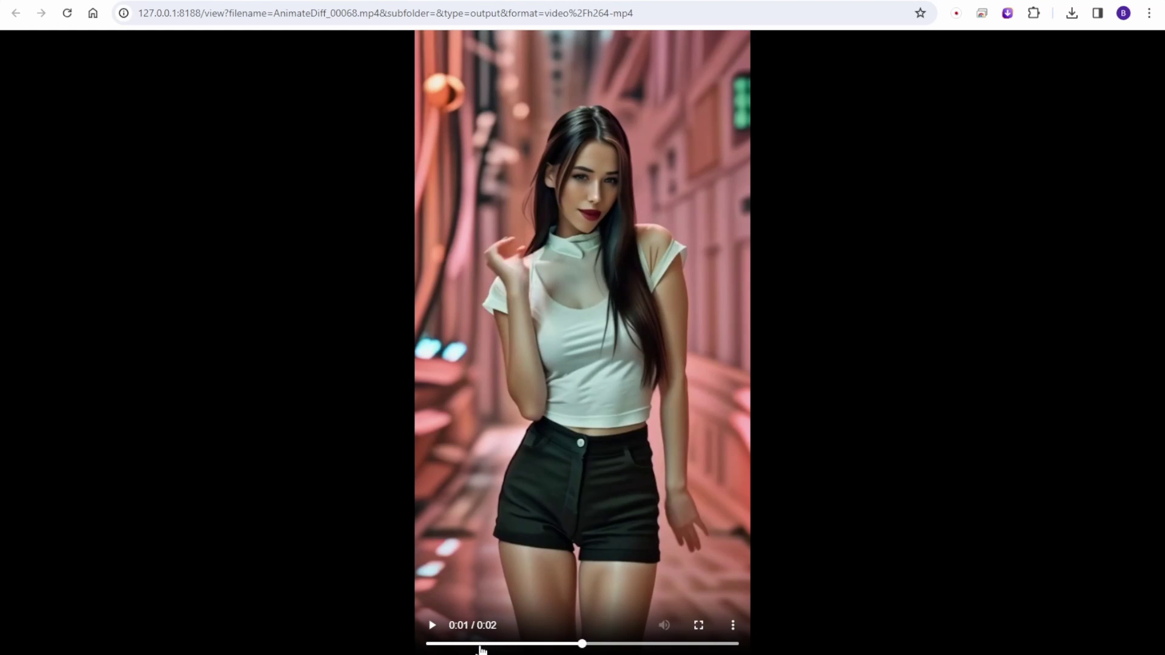
pyautogui.moveTo(481, 649); pyautogui.dragTo(509, 649)
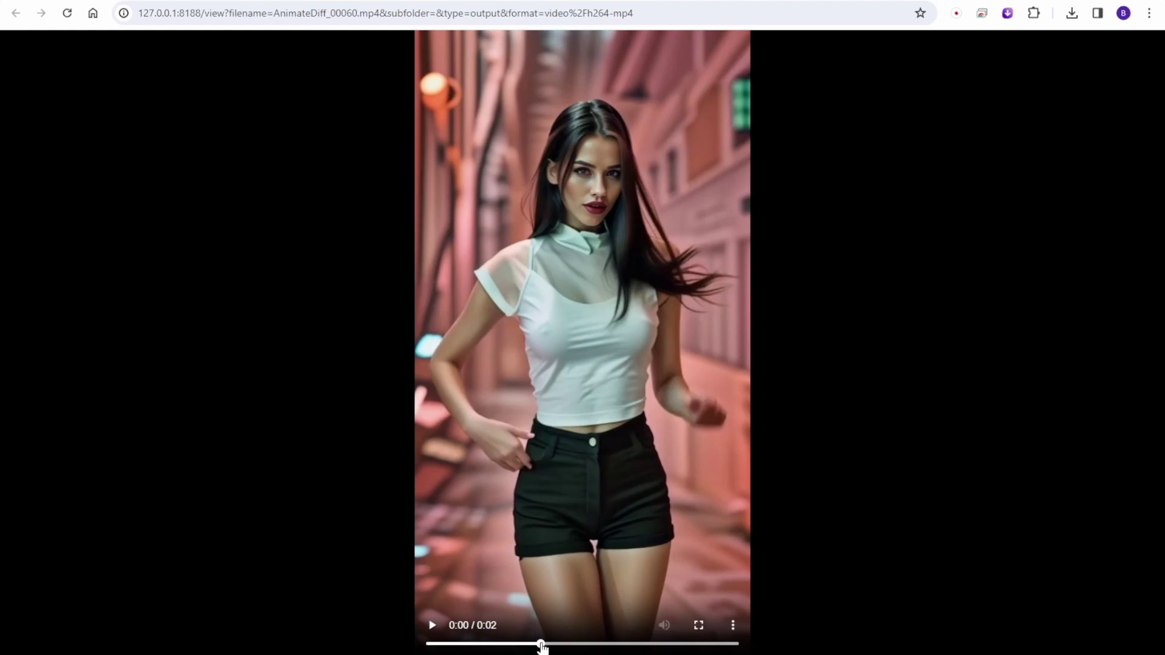
pyautogui.moveTo(542, 647); pyautogui.dragTo(504, 648)
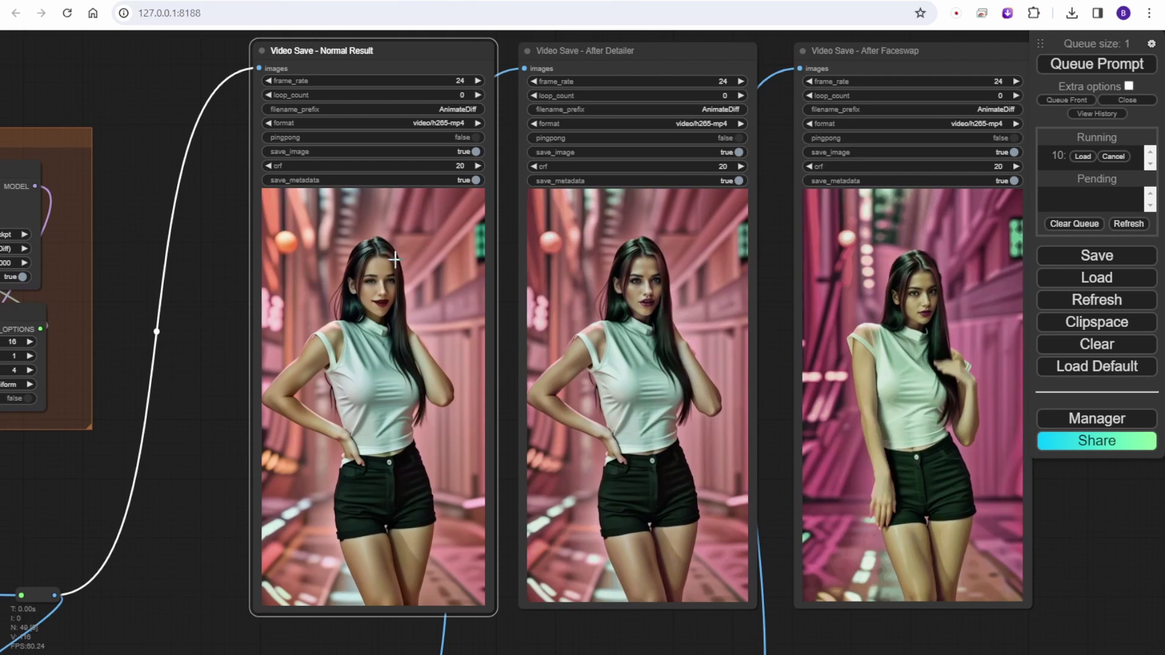
# Browse the UltralyticsDetectorProvider model list, keeping bbox/face_yolov8m.pt selected.
pyautogui.scroll(-10, 194, 308)
pyautogui.hscroll(-2, 201, 301)
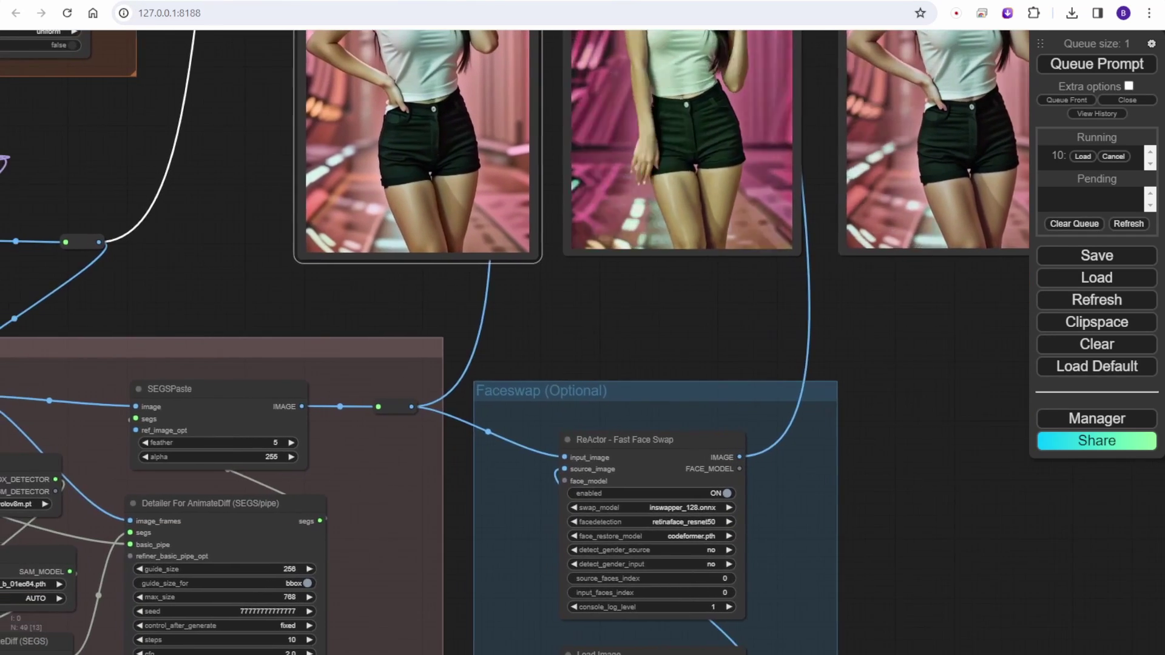
pyautogui.moveTo(203, 293); pyautogui.dragTo(522, 96)
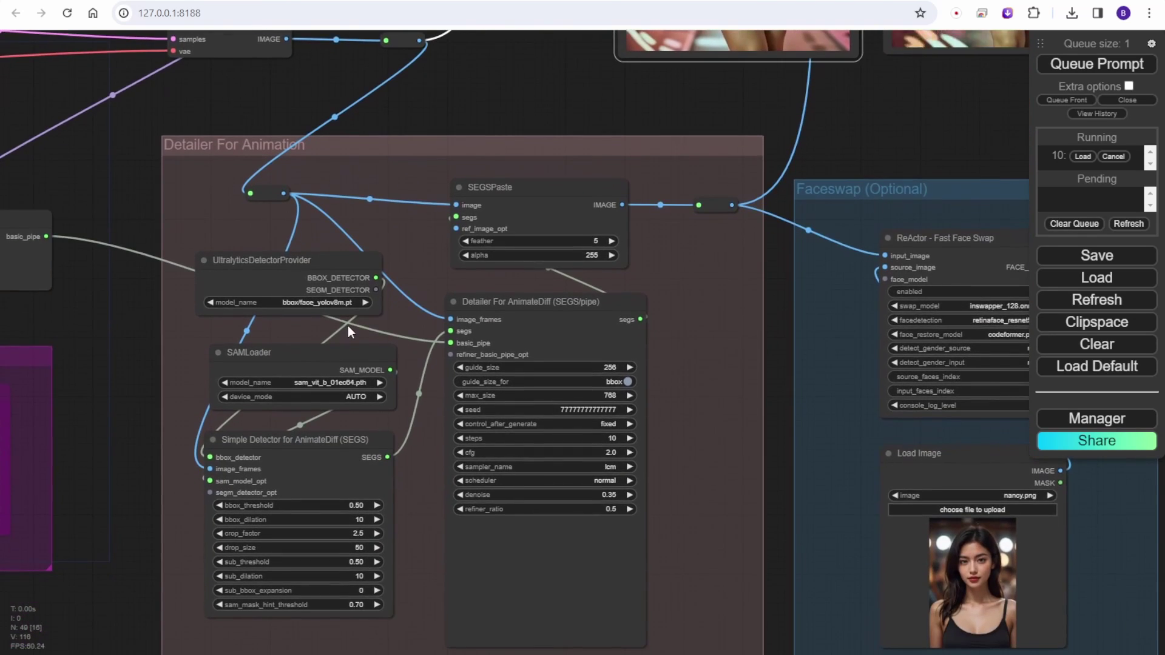
pyautogui.scroll(7, 336, 317)
pyautogui.scroll(3, 336, 317)
pyautogui.click(245, 273)
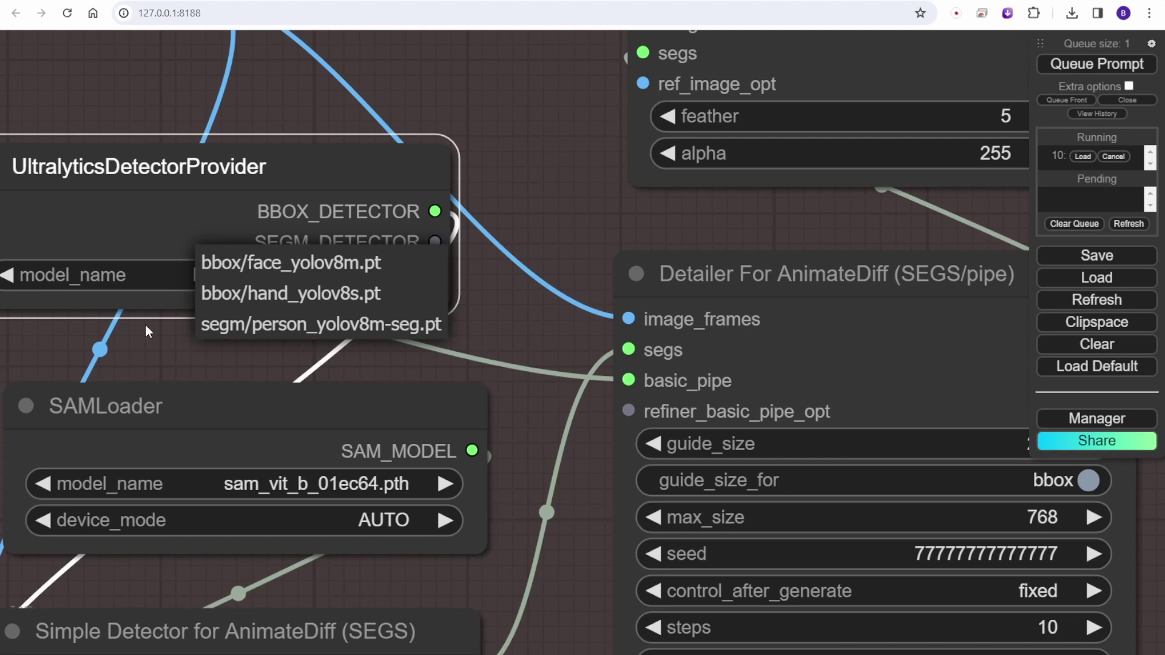
pyautogui.click(159, 334)
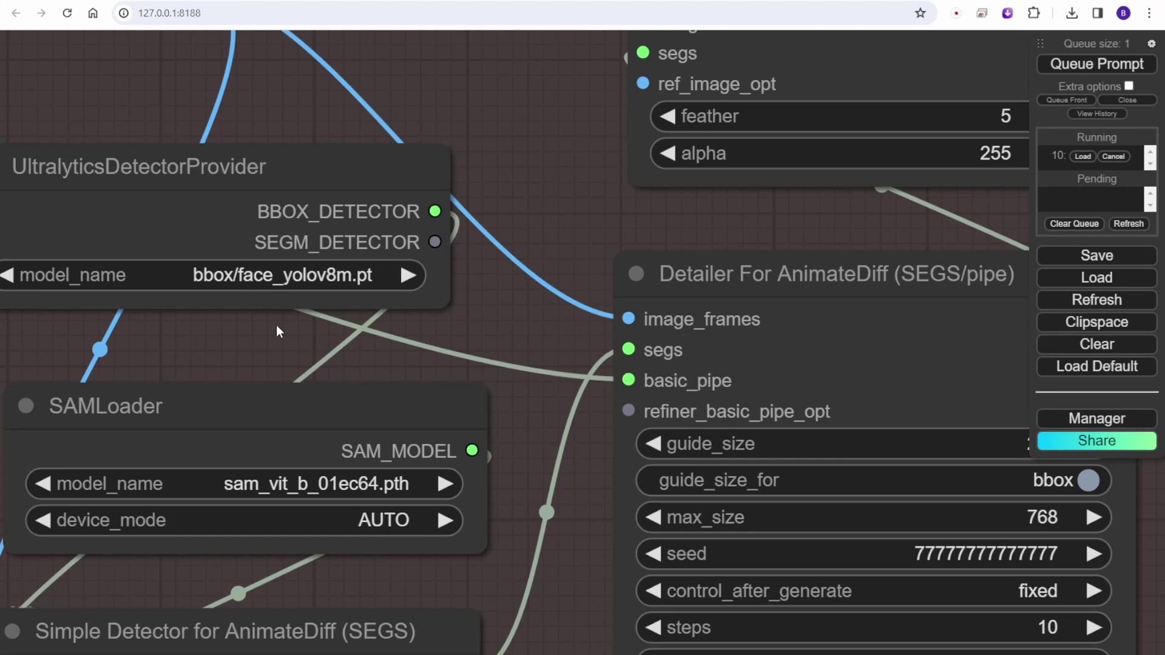
pyautogui.scroll(-8, 277, 330)
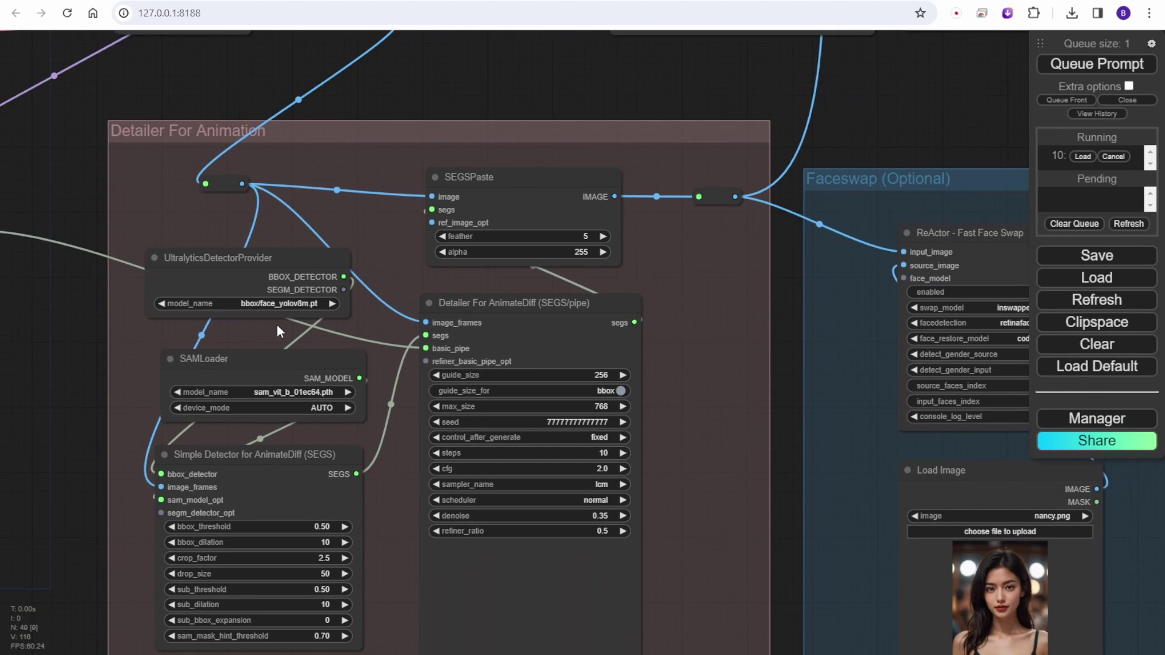
# Zoom into the video previews and pause the left, right and rightmost Video Save previews.
pyautogui.click(294, 397)
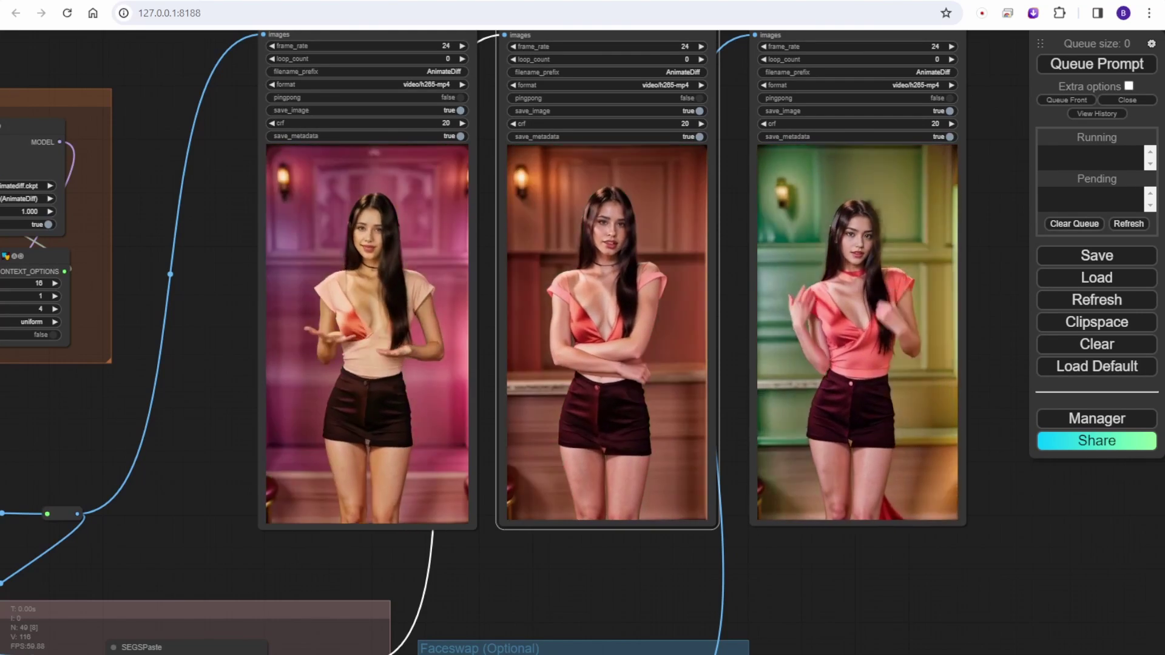
pyautogui.click(617, 577)
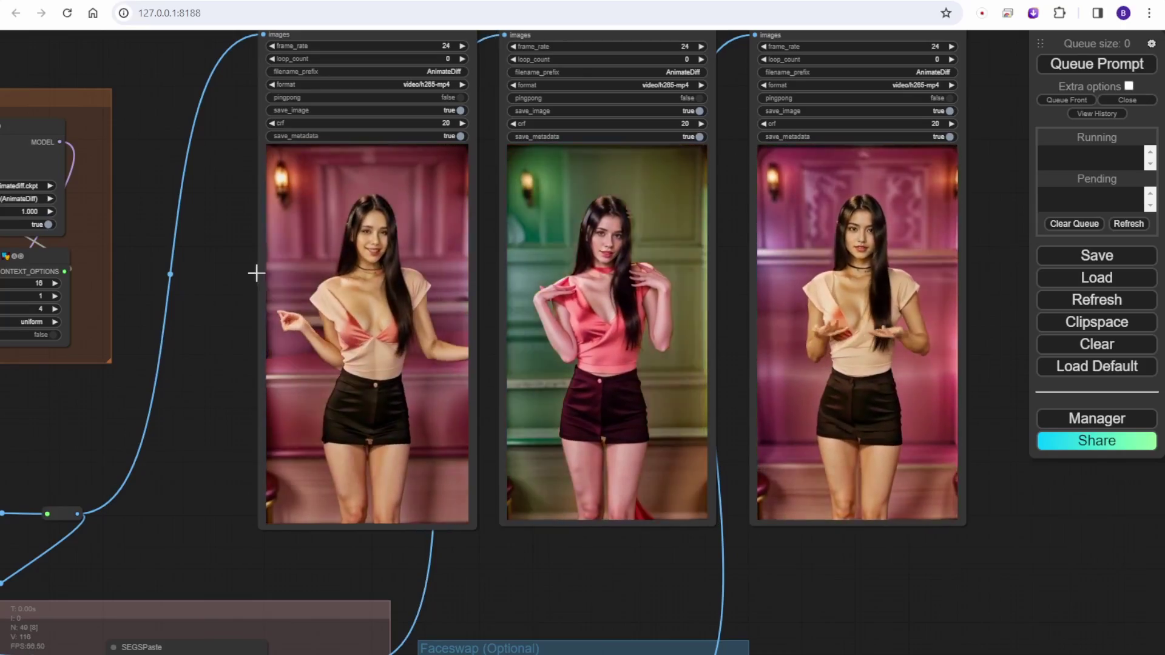
pyautogui.scroll(5, 223, 284)
pyautogui.moveTo(223, 284); pyautogui.dragTo(82, 296)
pyautogui.scroll(1, 153, 235)
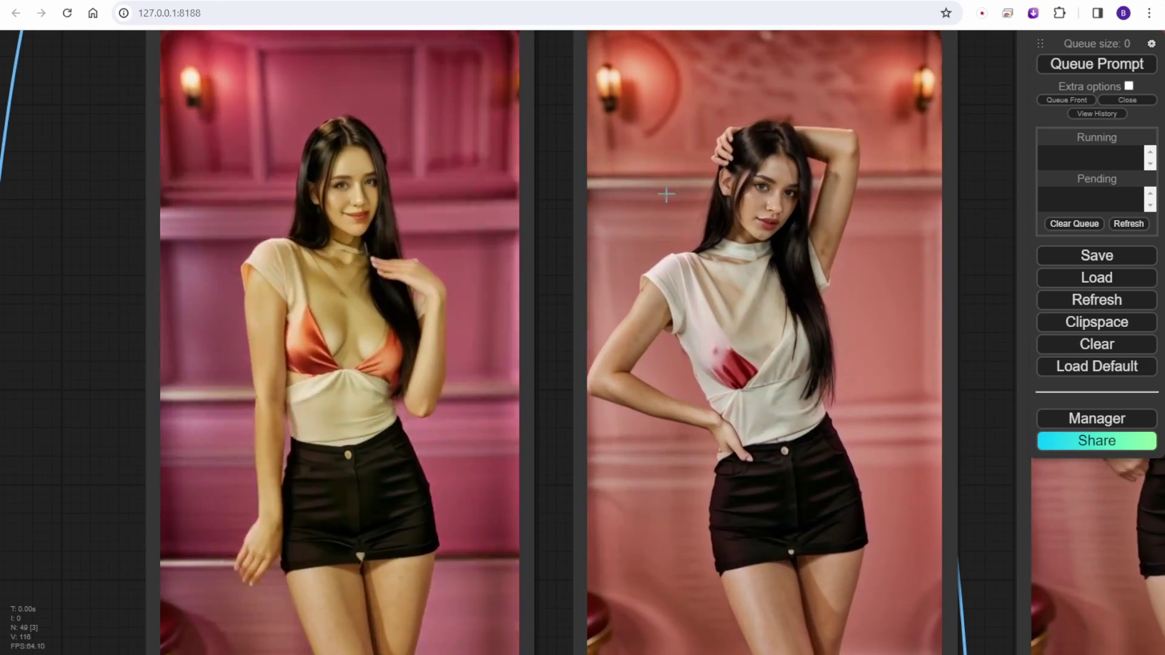
pyautogui.rightClick(415, 83)
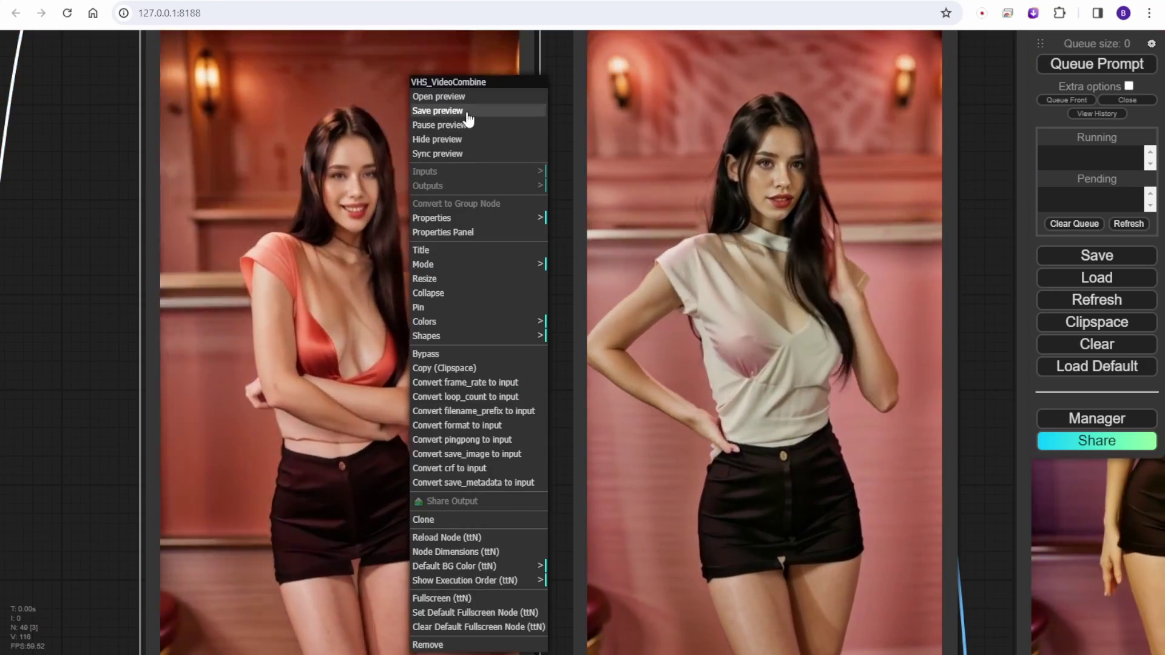
pyautogui.click(467, 125)
pyautogui.rightClick(807, 82)
pyautogui.click(902, 125)
pyautogui.moveTo(984, 168); pyautogui.dragTo(694, 157)
pyautogui.scroll(-2, 694, 157)
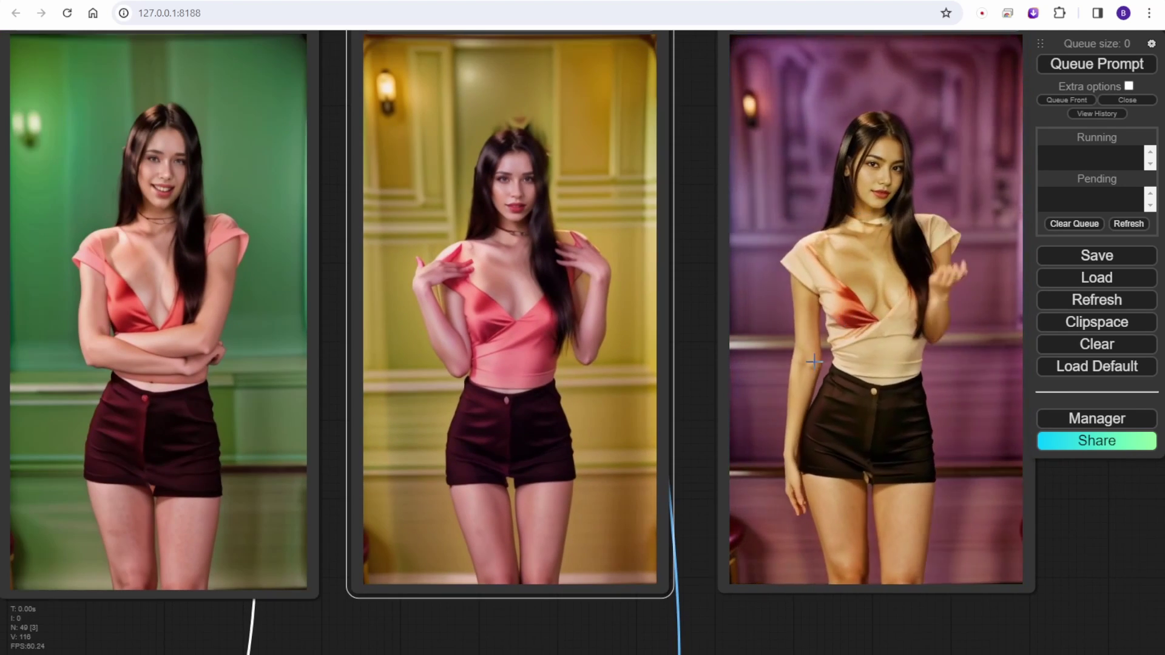
pyautogui.rightClick(828, 82)
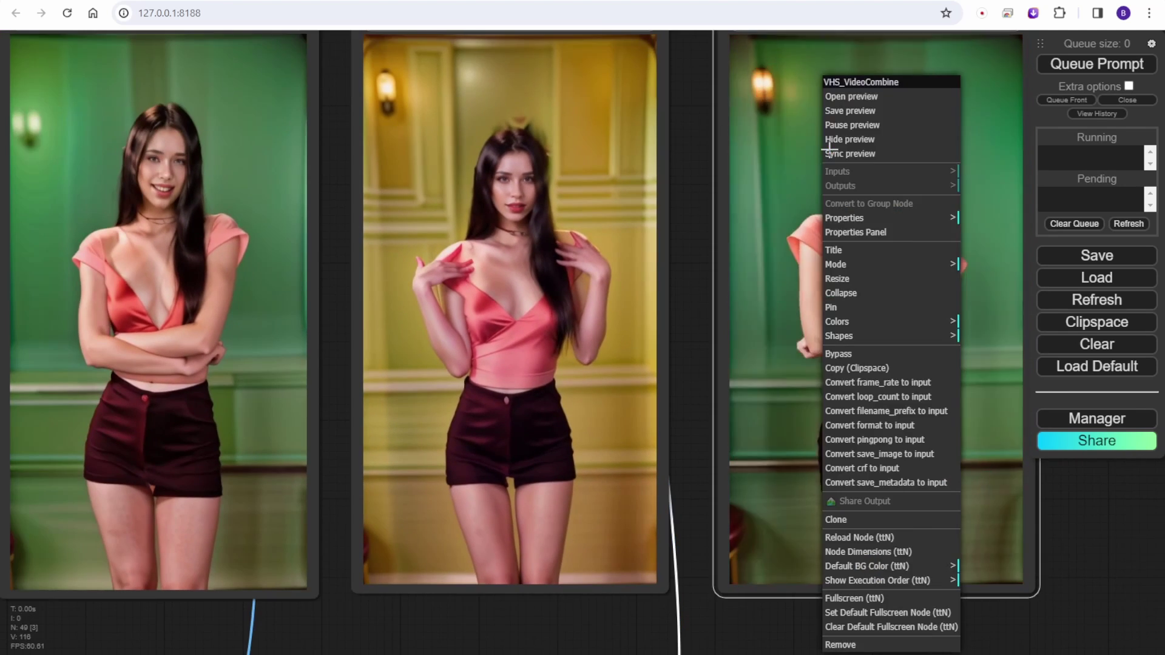
pyautogui.click(855, 125)
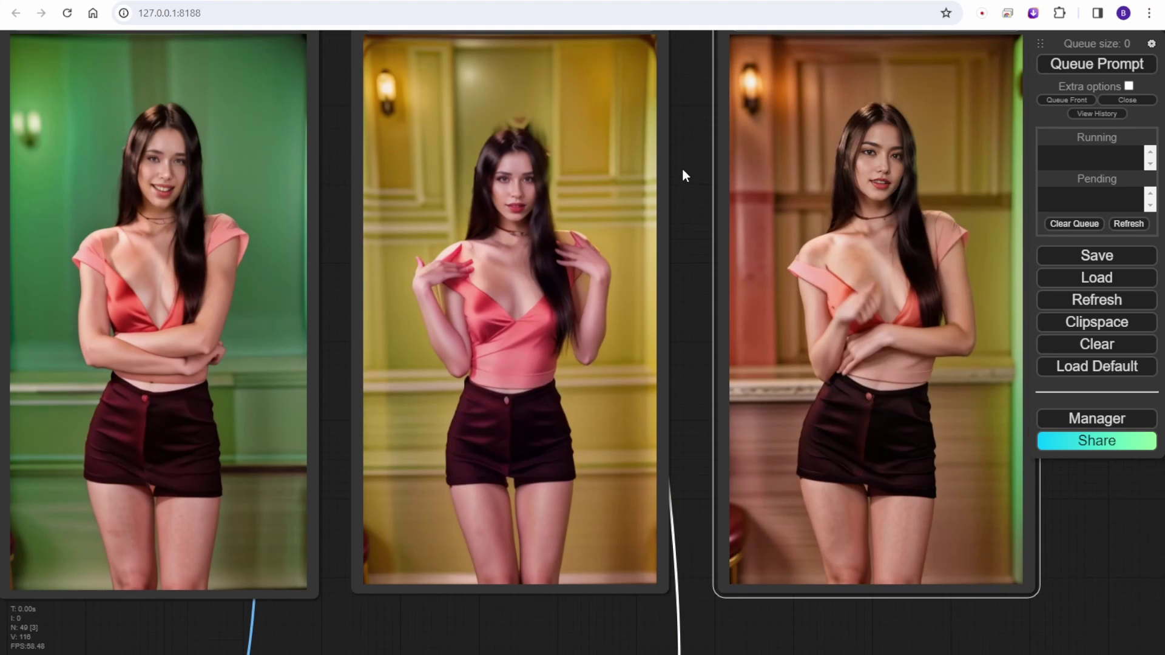
# Resume playback of the middle Video Save preview.
pyautogui.moveTo(681, 169); pyautogui.dragTo(796, 332)
pyautogui.rightClick(651, 285)
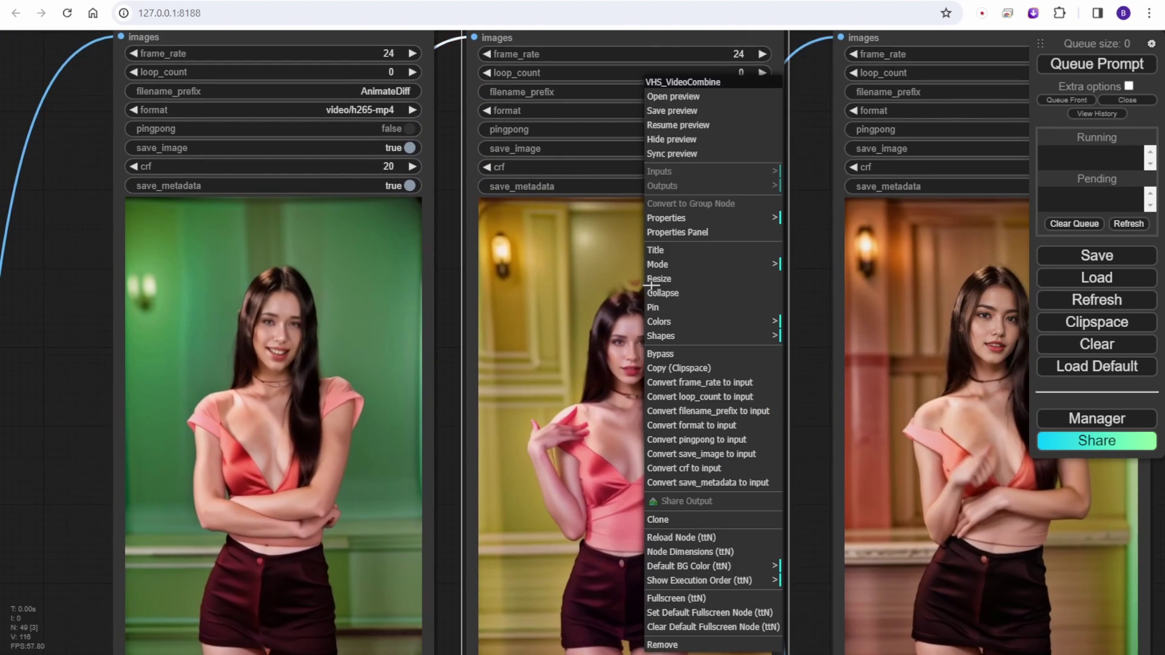
pyautogui.click(704, 125)
pyautogui.rightClick(671, 255)
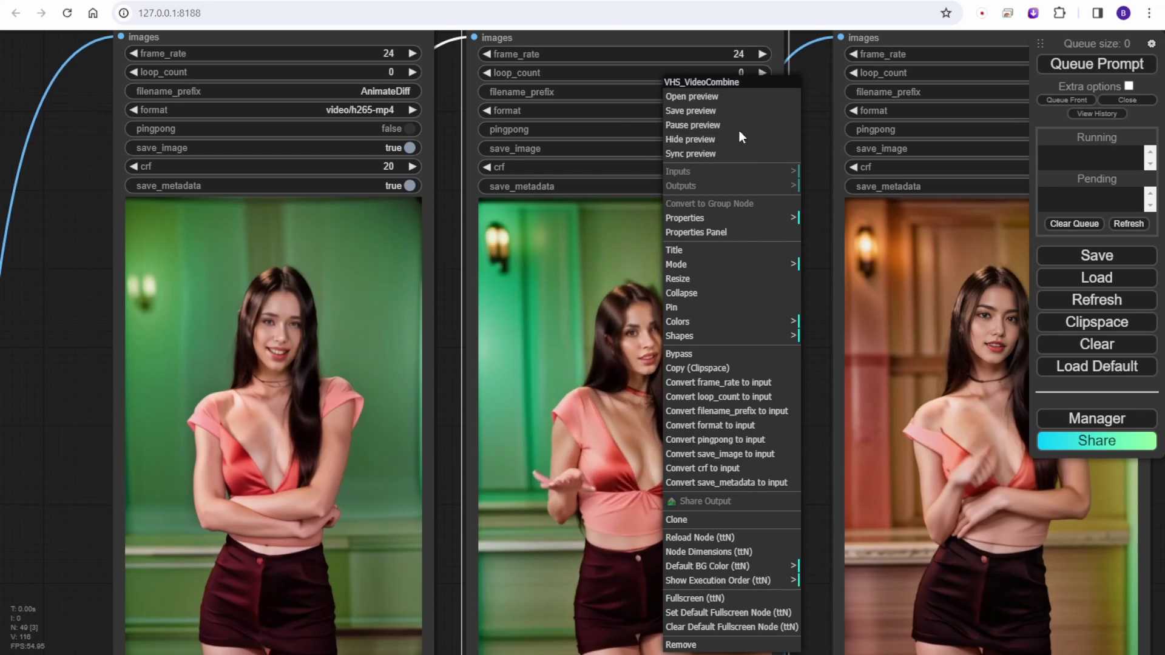
pyautogui.click(733, 124)
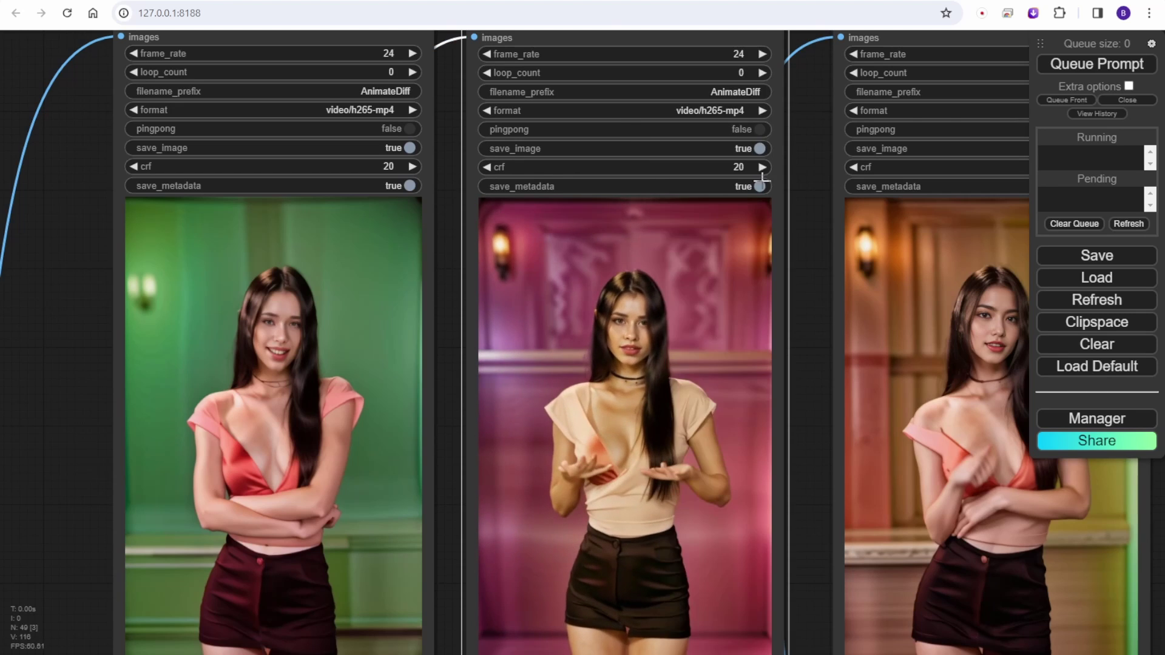
# Pan and zoom to show all three Video Save nodes, titles through lower previews.
pyautogui.scroll(3, 754, 357)
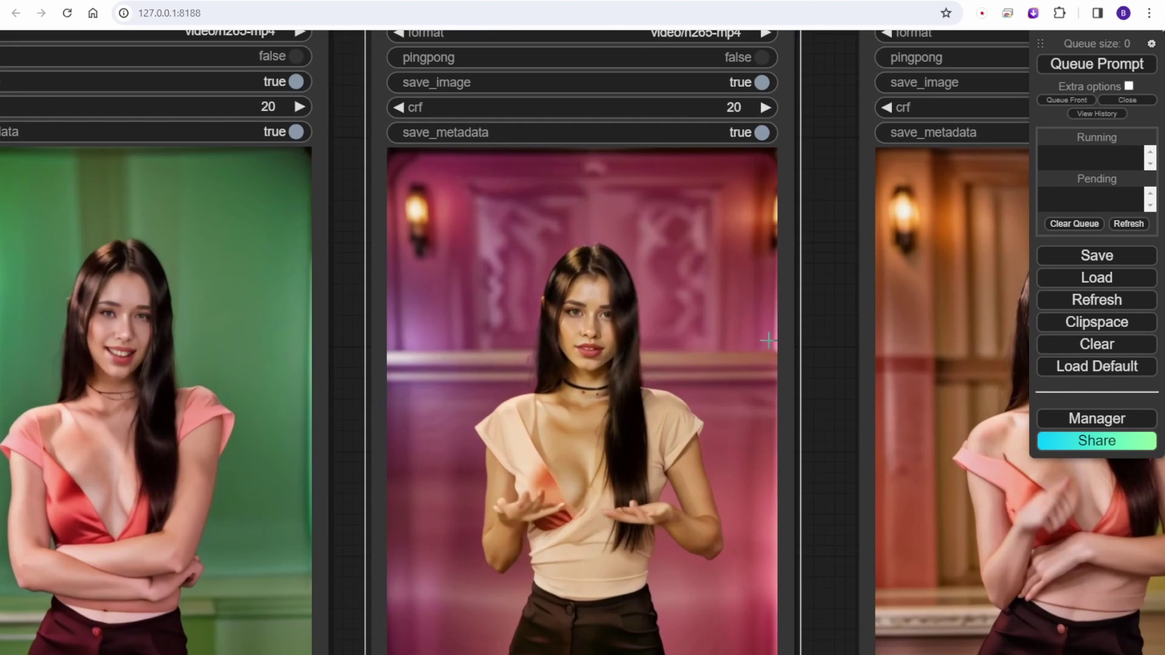
pyautogui.moveTo(811, 325); pyautogui.dragTo(968, 320)
pyautogui.scroll(3, 259, 333)
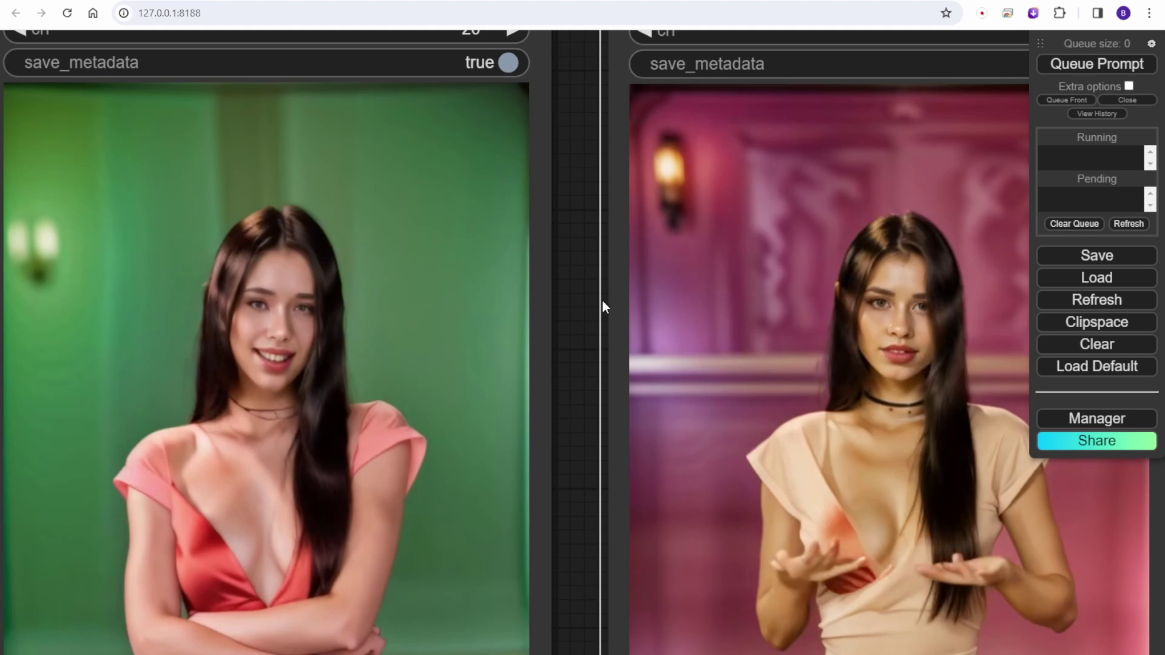
pyautogui.moveTo(577, 305); pyautogui.dragTo(464, 293)
pyautogui.scroll(-5, 464, 294)
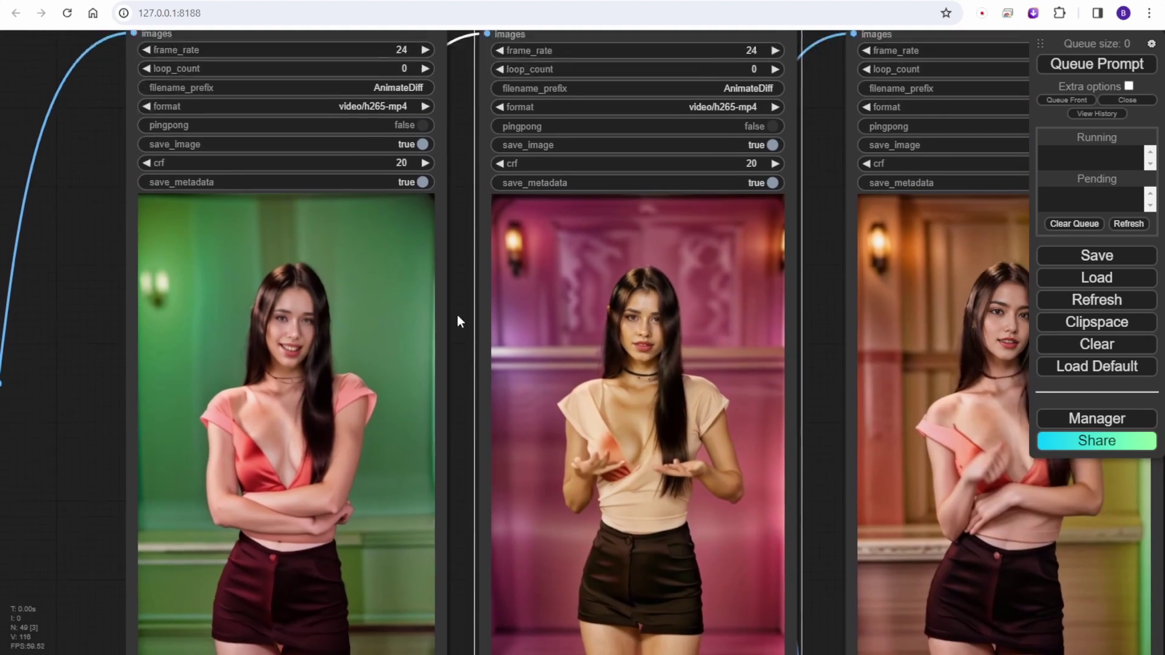
pyautogui.moveTo(457, 339); pyautogui.dragTo(417, 356)
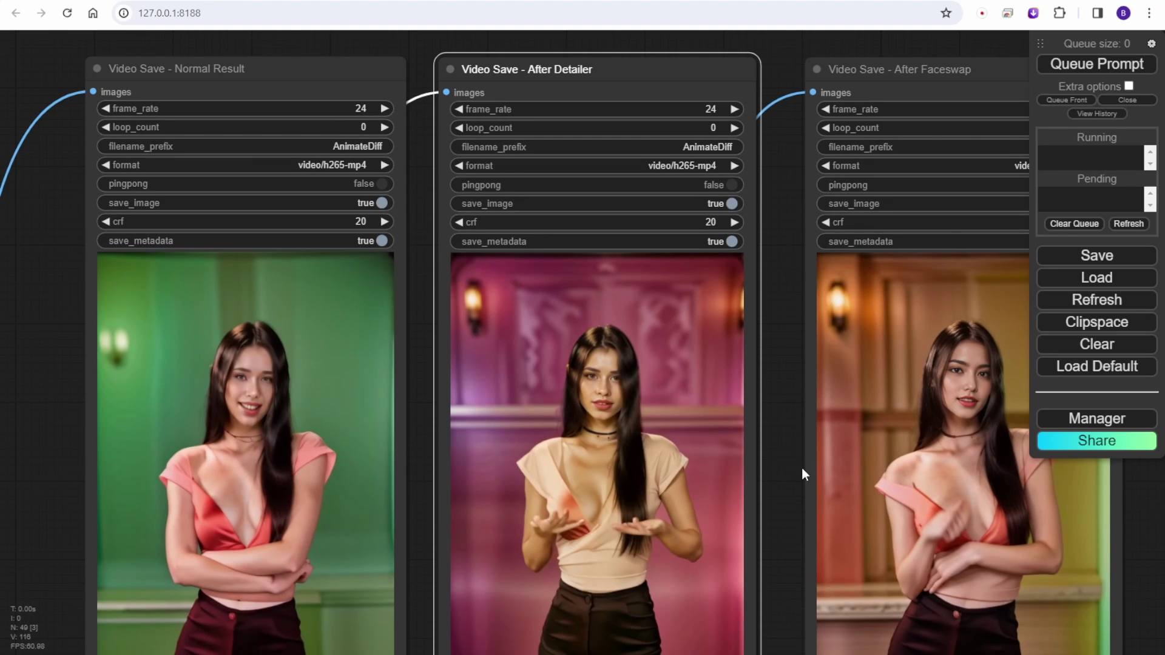
pyautogui.moveTo(793, 468); pyautogui.dragTo(661, 351)
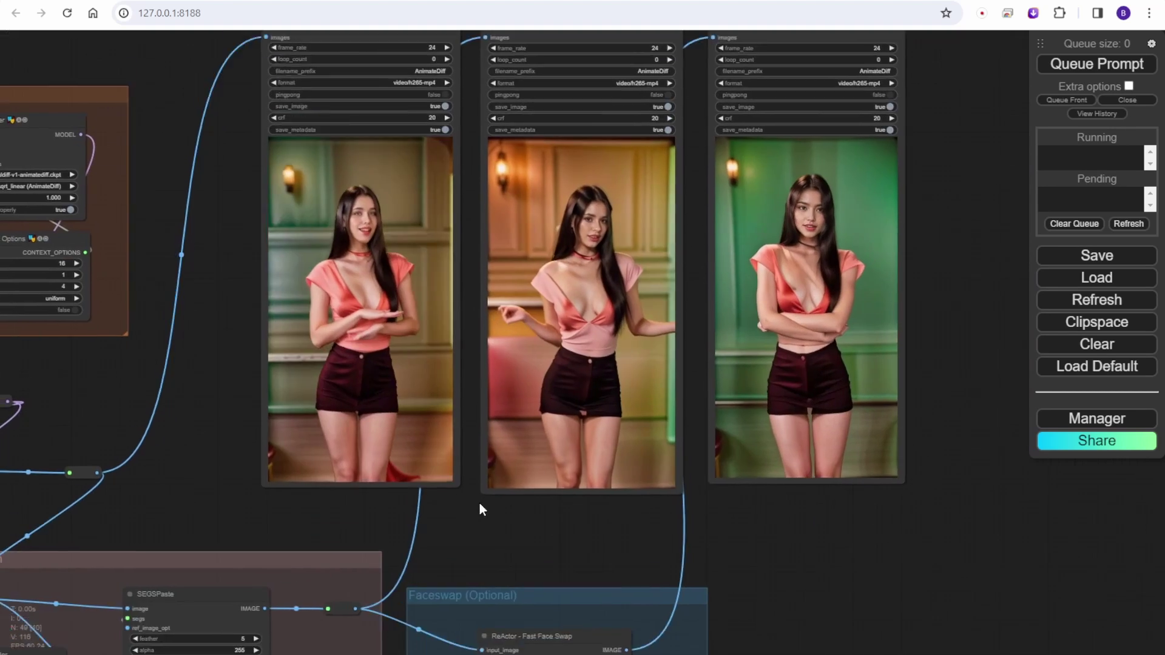
# Change the UltralyticsDetectorProvider model_name from bbox/face_yolov8m.pt to segm/person_yolov8m-seg.pt.
pyautogui.moveTo(479, 504); pyautogui.dragTo(834, 107)
pyautogui.scroll(8, 285, 267)
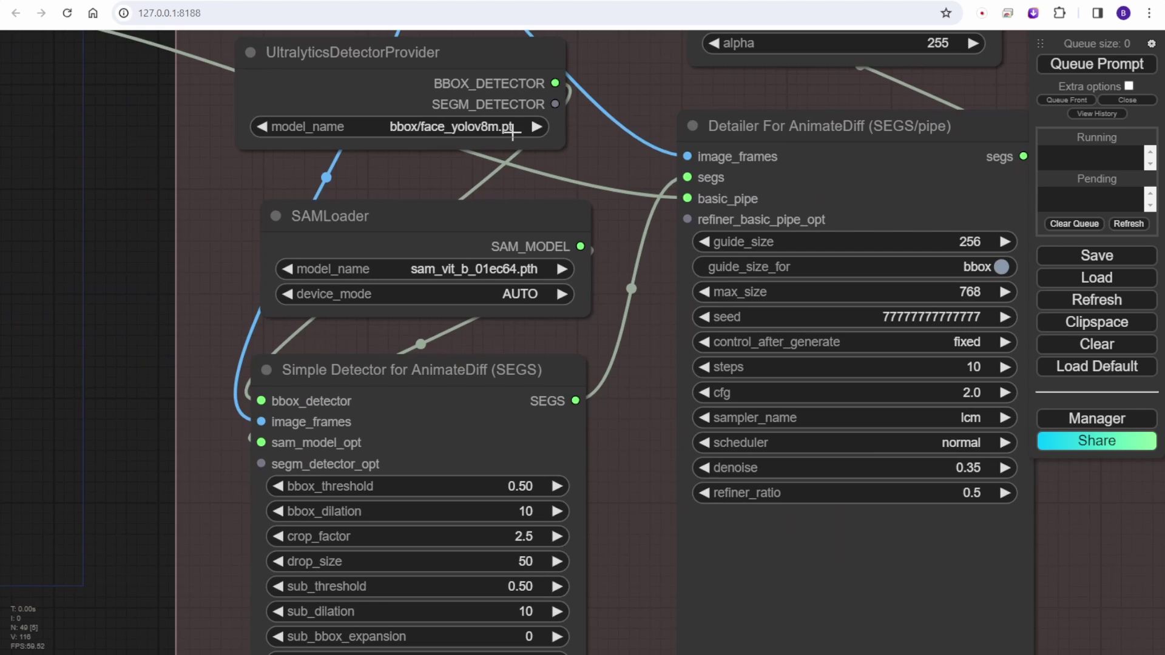
pyautogui.click(512, 129)
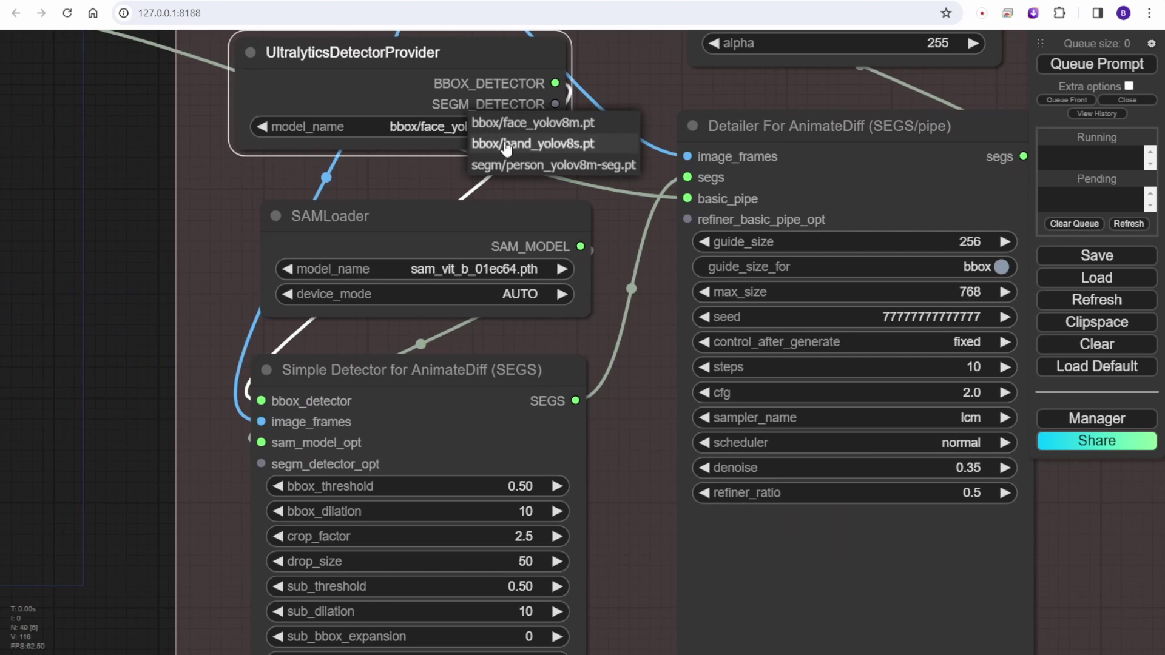
pyautogui.click(532, 165)
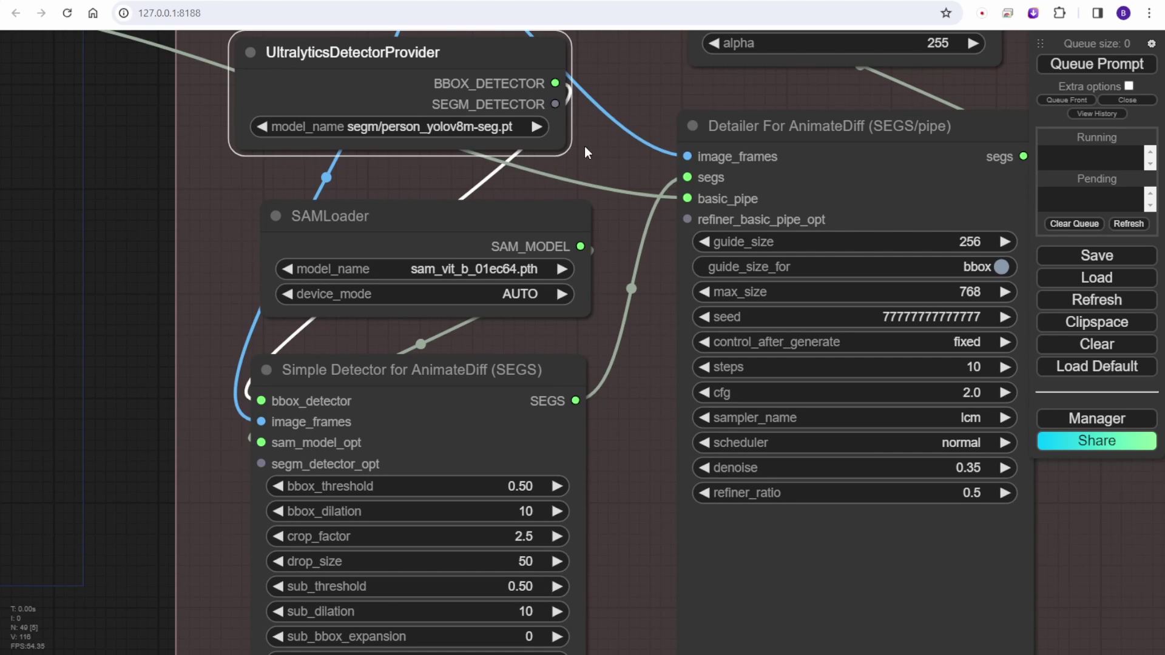
pyautogui.scroll(-3, 586, 147)
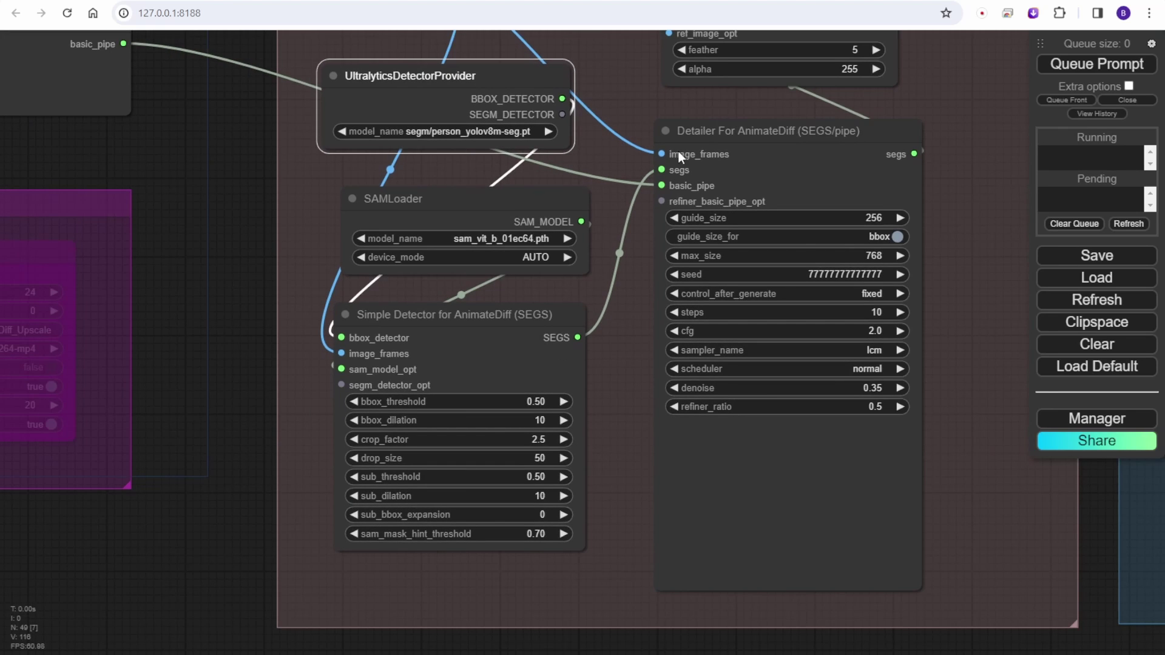
pyautogui.scroll(-5, 916, 537)
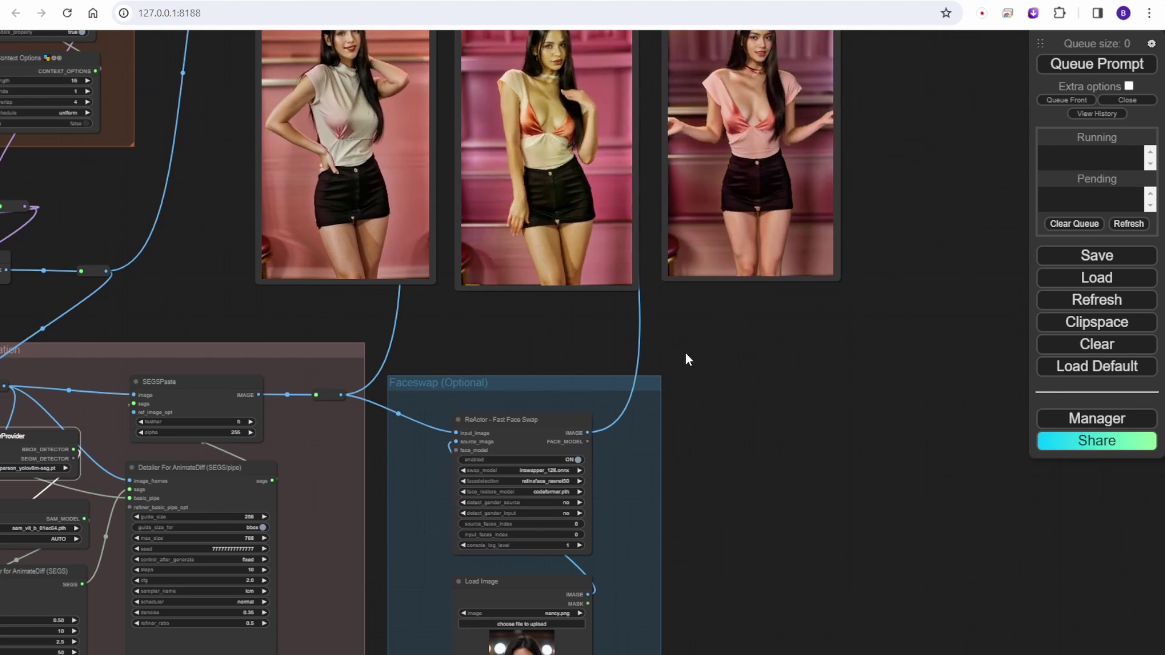
pyautogui.click(1086, 65)
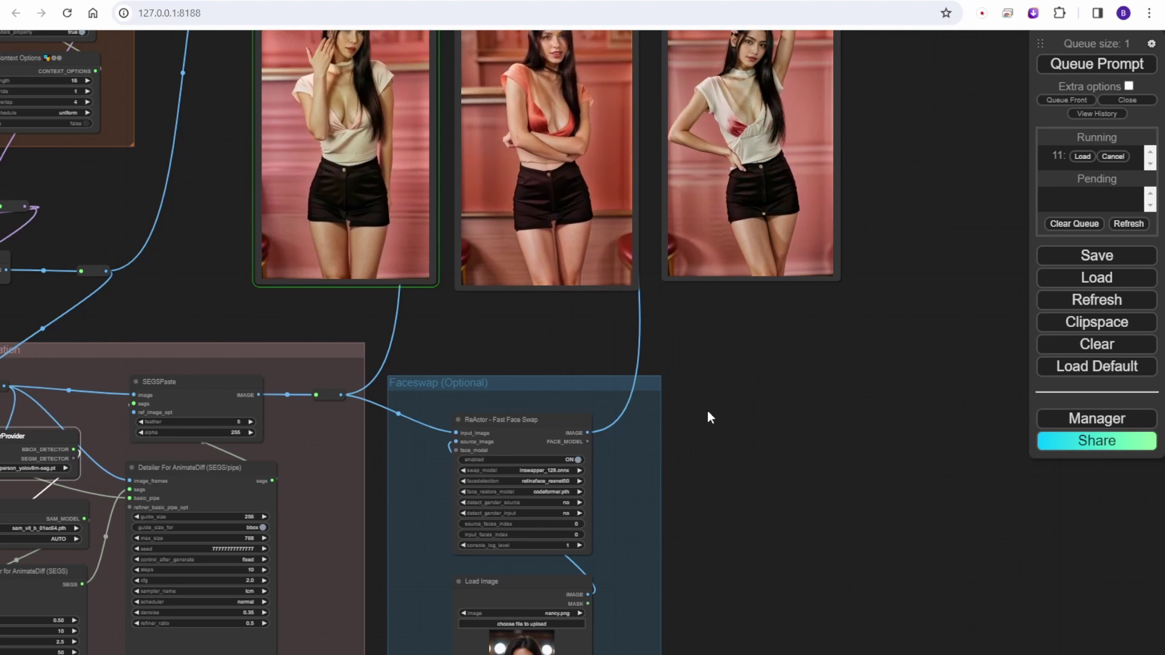
pyautogui.scroll(-3, 726, 388)
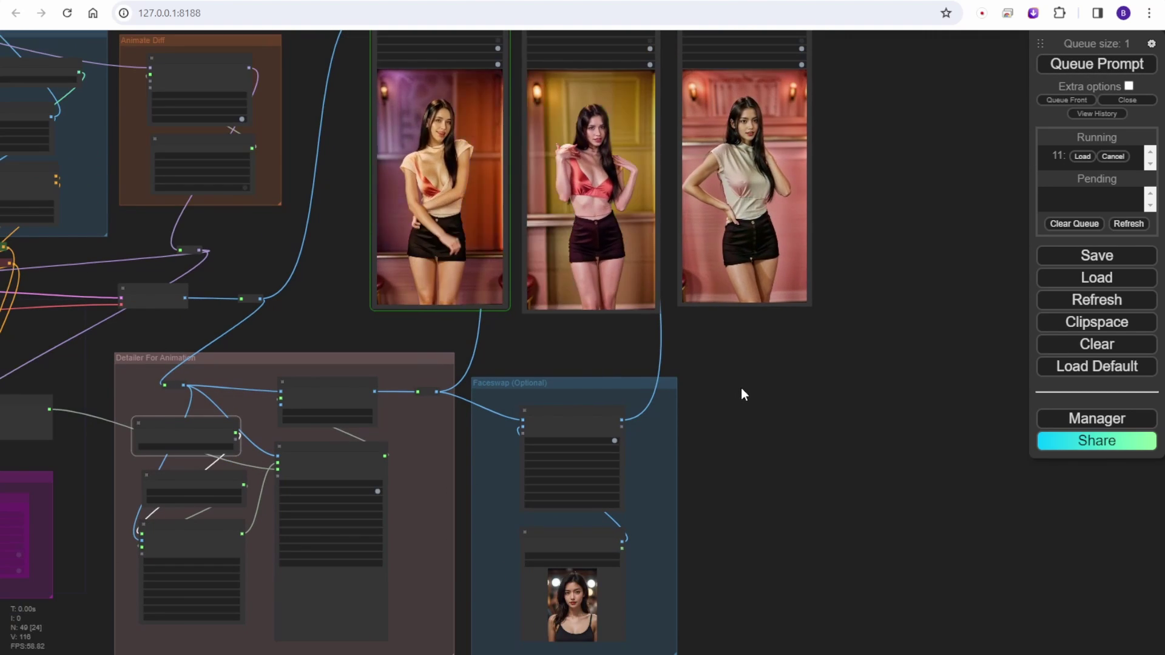
pyautogui.moveTo(740, 388); pyautogui.dragTo(1023, 383)
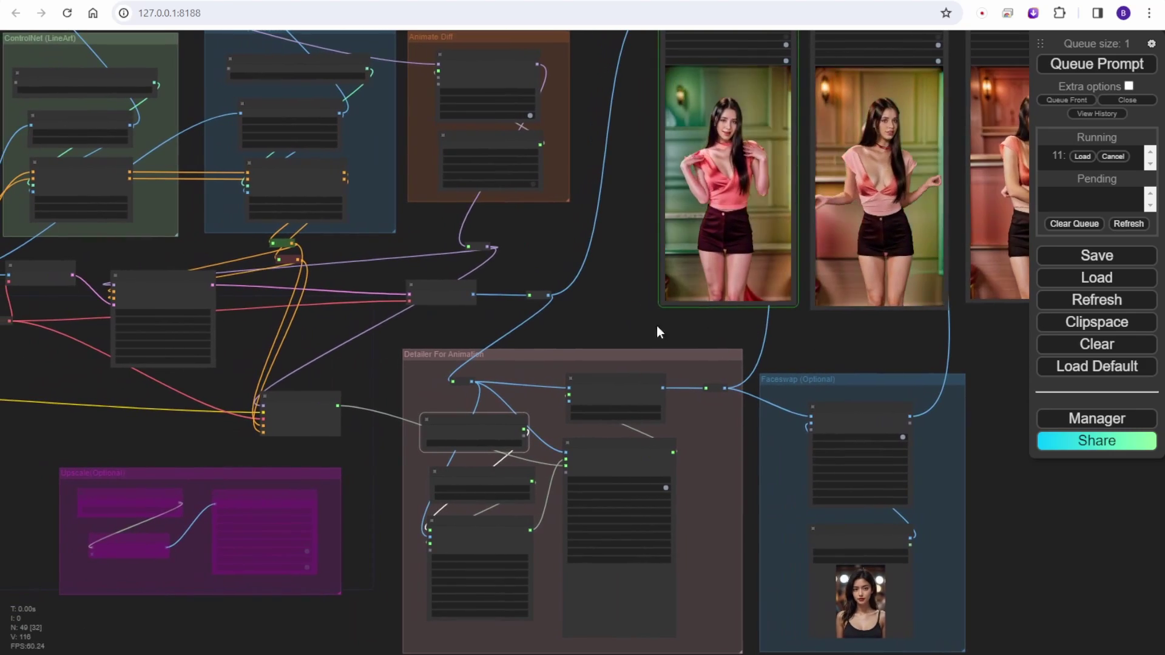
pyautogui.moveTo(644, 323); pyautogui.dragTo(679, 325)
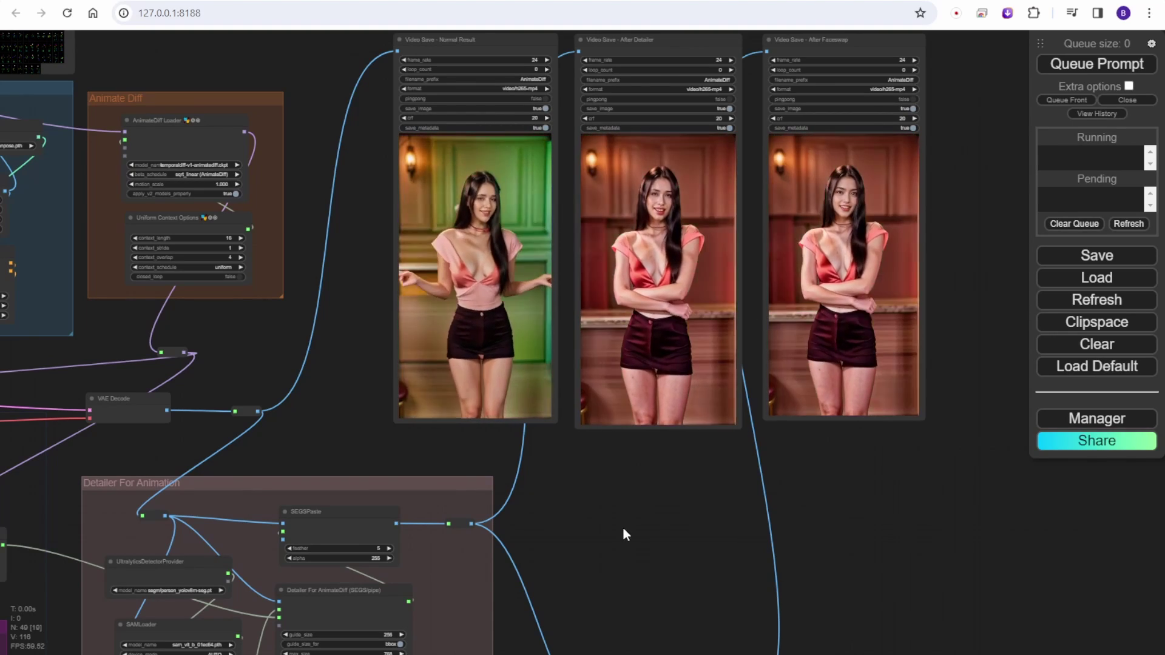
pyautogui.moveTo(624, 528); pyautogui.dragTo(860, 401)
pyautogui.scroll(9, 504, 449)
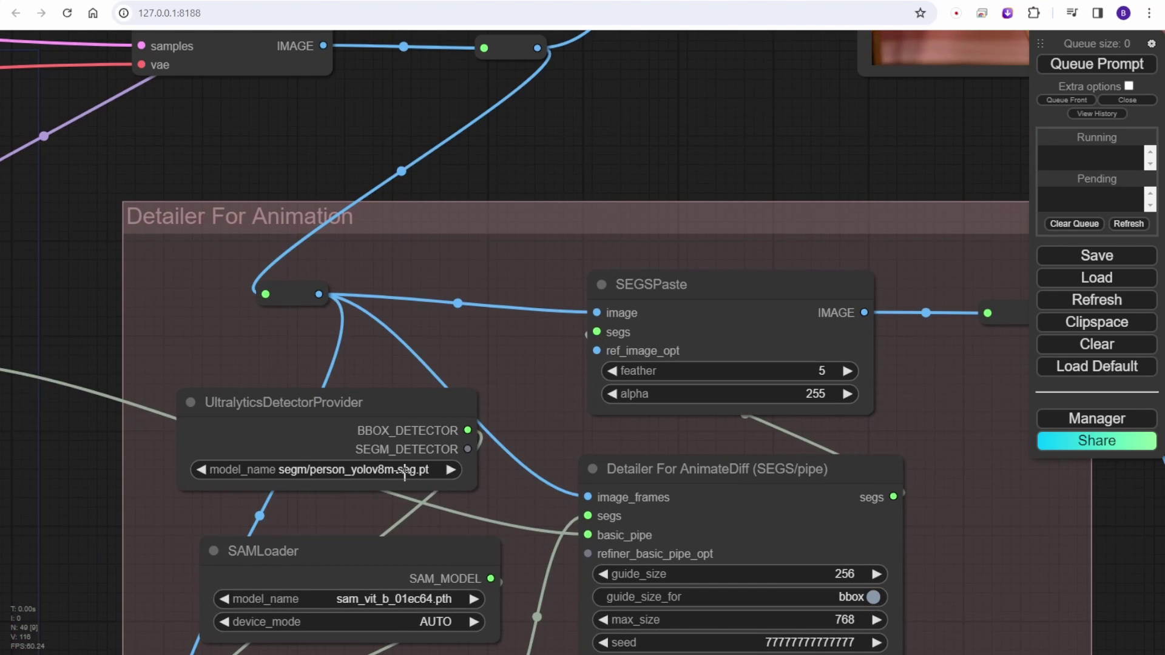
pyautogui.scroll(-6, 639, 152)
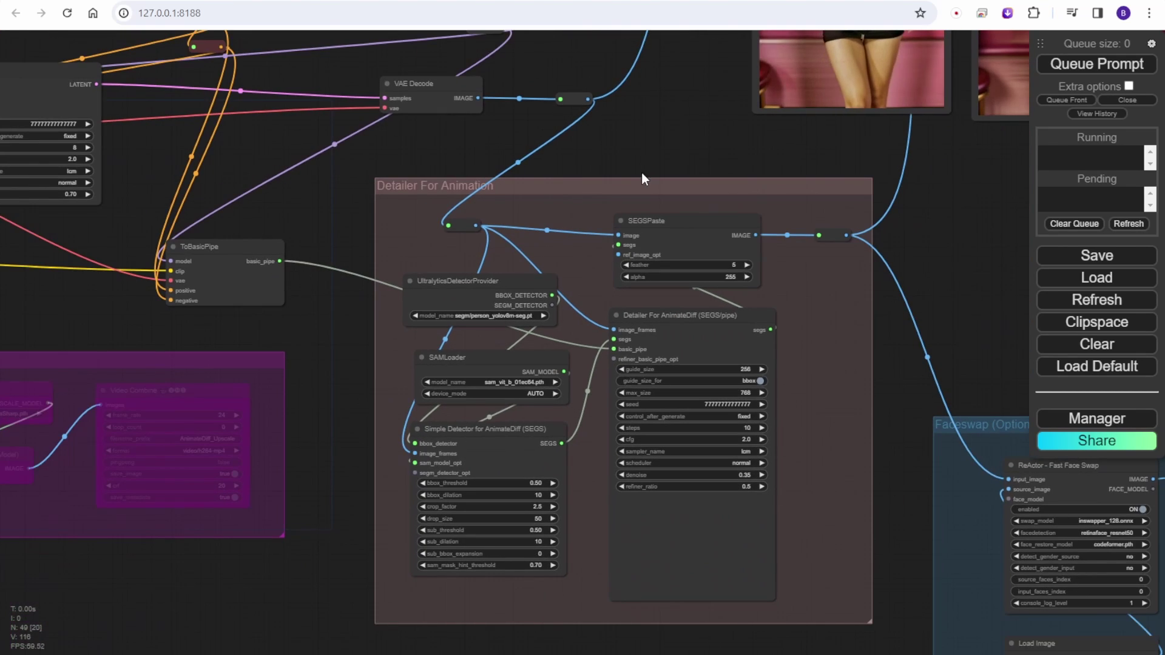
pyautogui.moveTo(891, 195); pyautogui.dragTo(450, 524)
pyautogui.scroll(1, 183, 282)
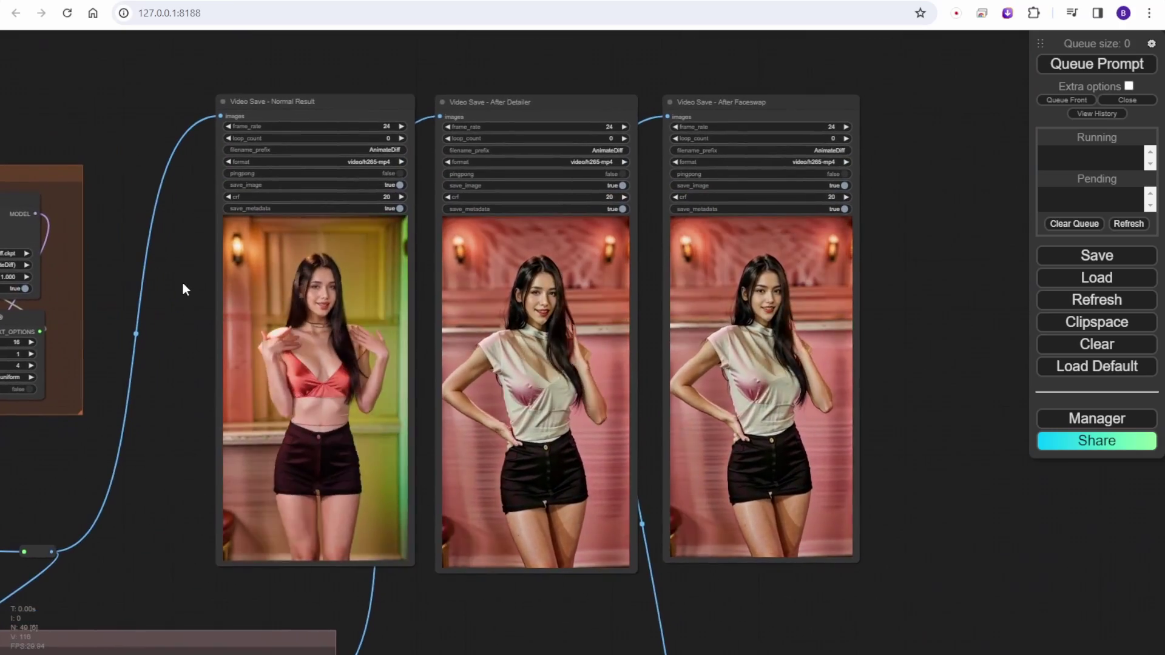
pyautogui.scroll(2, 183, 283)
pyautogui.scroll(-1, 184, 282)
pyautogui.moveTo(184, 283); pyautogui.dragTo(112, 273)
pyautogui.scroll(1, 85, 369)
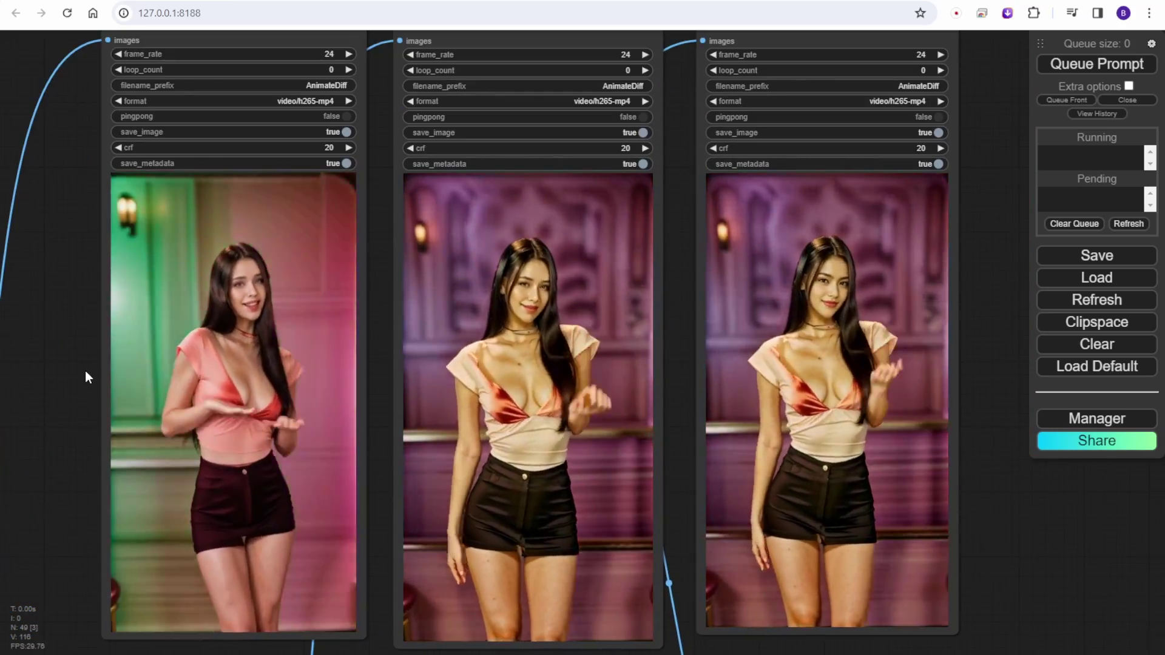
pyautogui.scroll(-2, 87, 370)
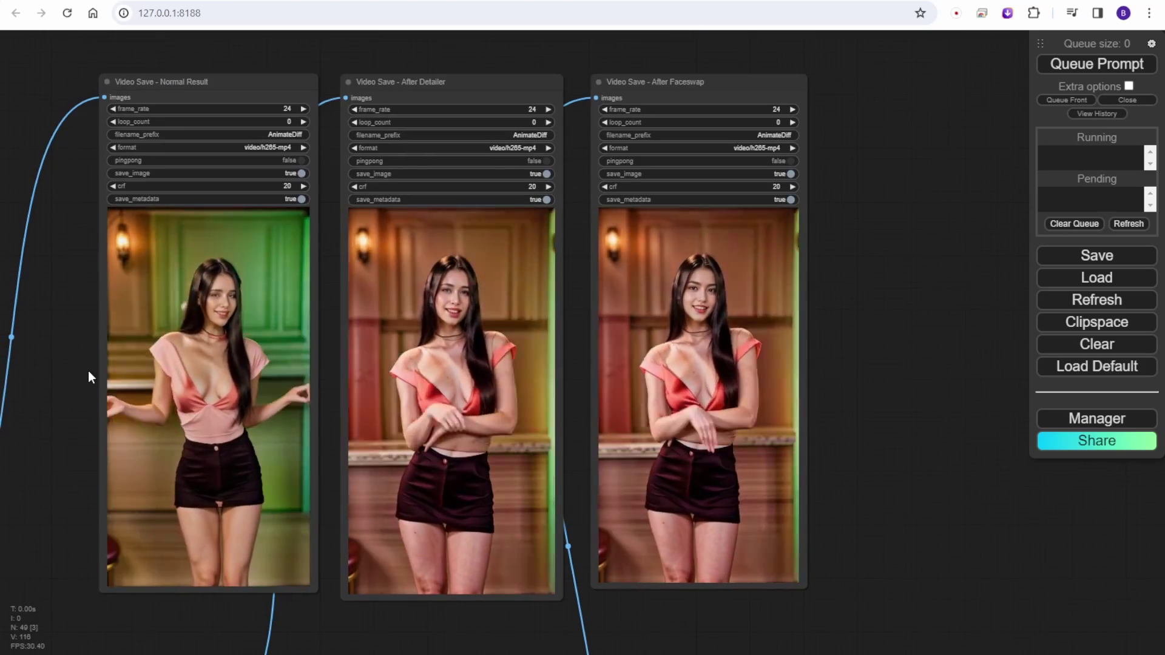
pyautogui.moveTo(106, 371); pyautogui.dragTo(568, 376)
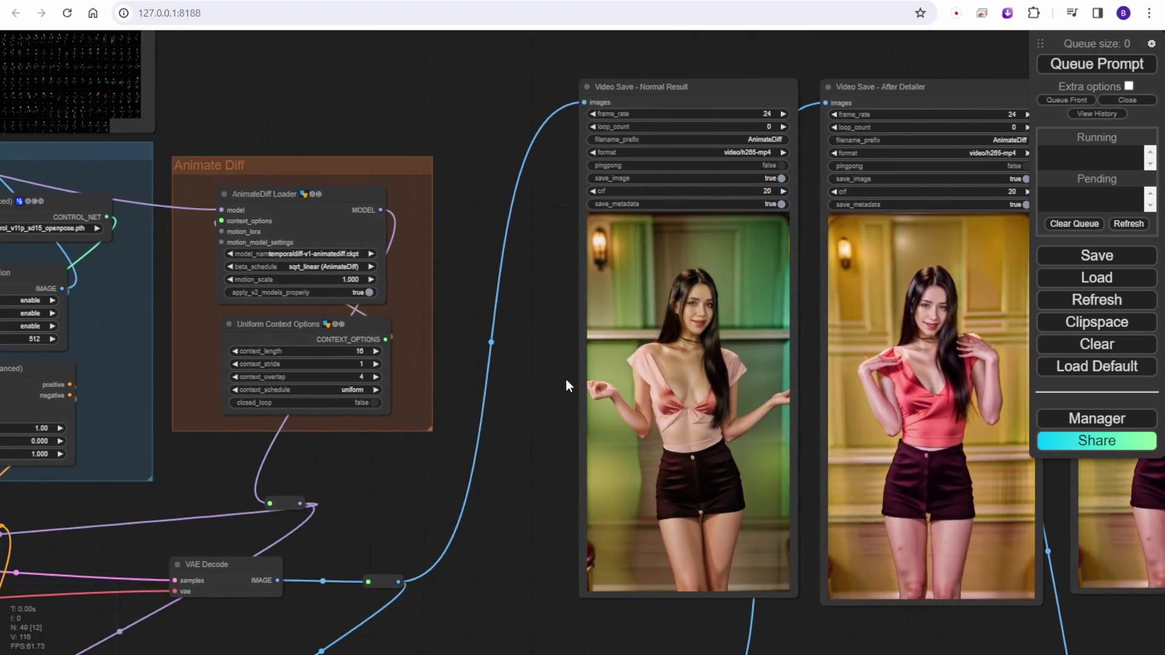
pyautogui.scroll(-3, 565, 377)
pyautogui.scroll(-2, 497, 412)
pyautogui.scroll(-1, 291, 455)
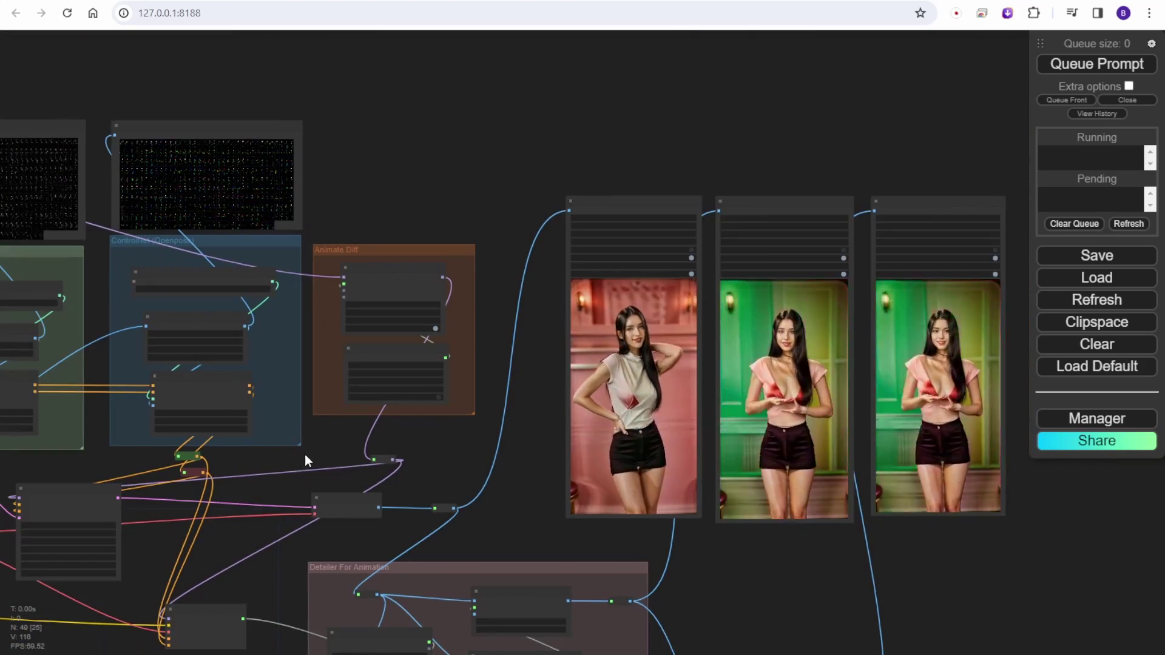
pyautogui.moveTo(479, 461); pyautogui.dragTo(538, 467)
# Scroll through the Patreon post's comments to the member's report about OpenPose stalling.
pyautogui.scroll(1, 485, 448)
pyautogui.scroll(-1, 604, 373)
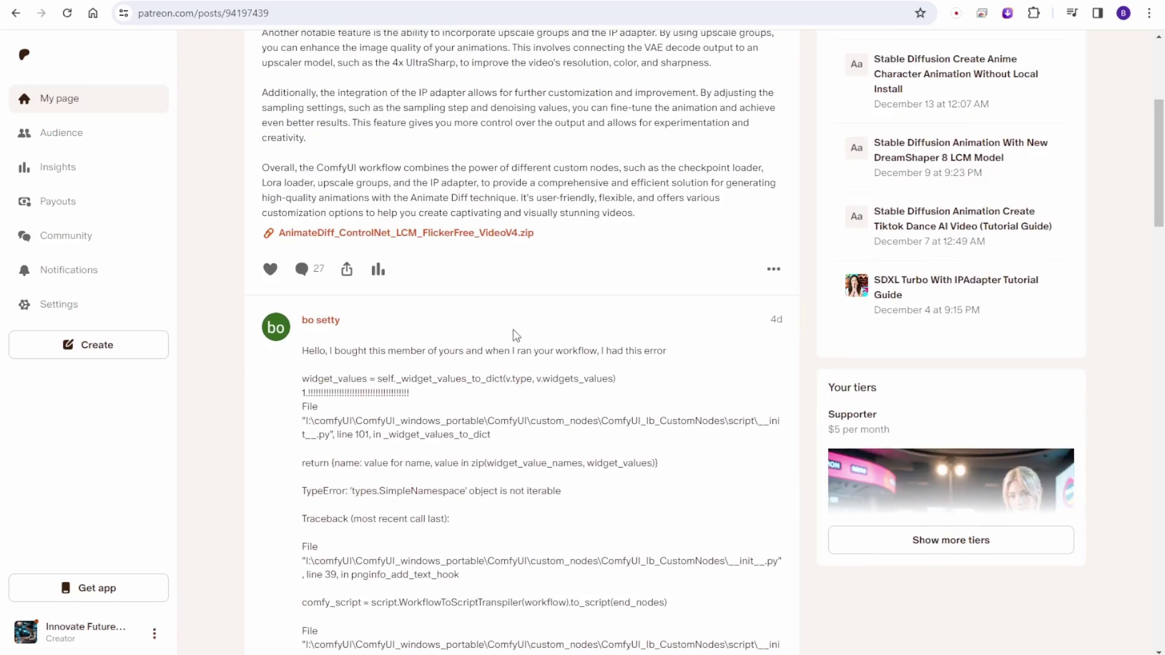
pyautogui.scroll(-20, 585, 366)
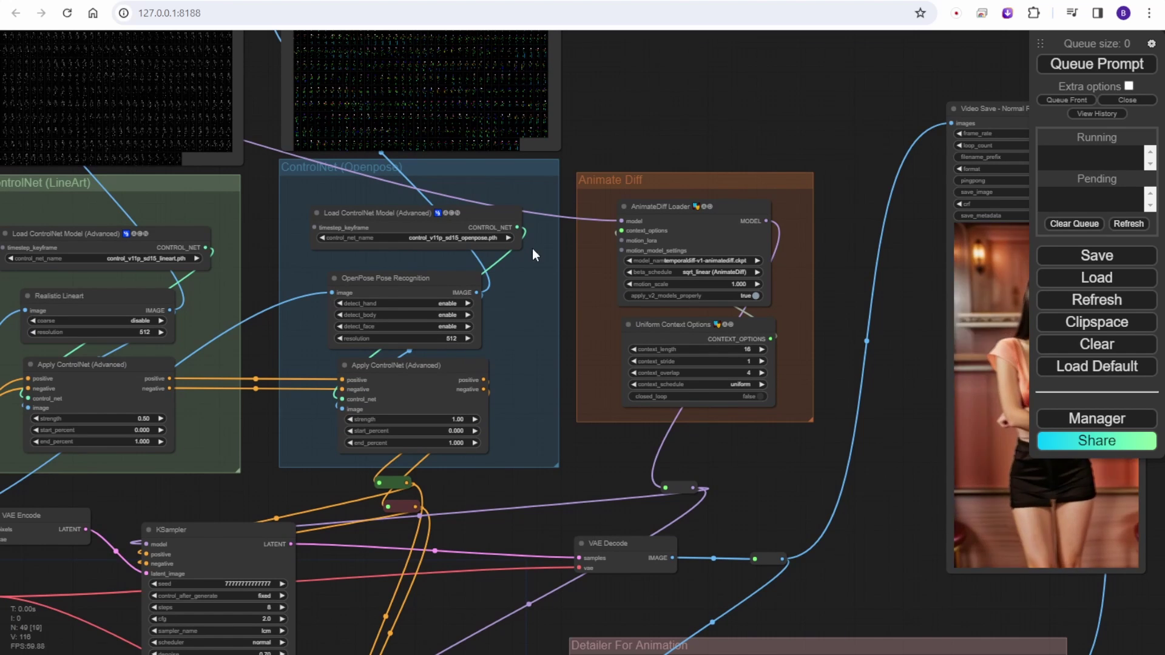
# Search 'DW' on empty canvas above the ControlNet groups and add the DWPreprocessor node.
pyautogui.scroll(1, 533, 248)
pyautogui.scroll(2, 532, 246)
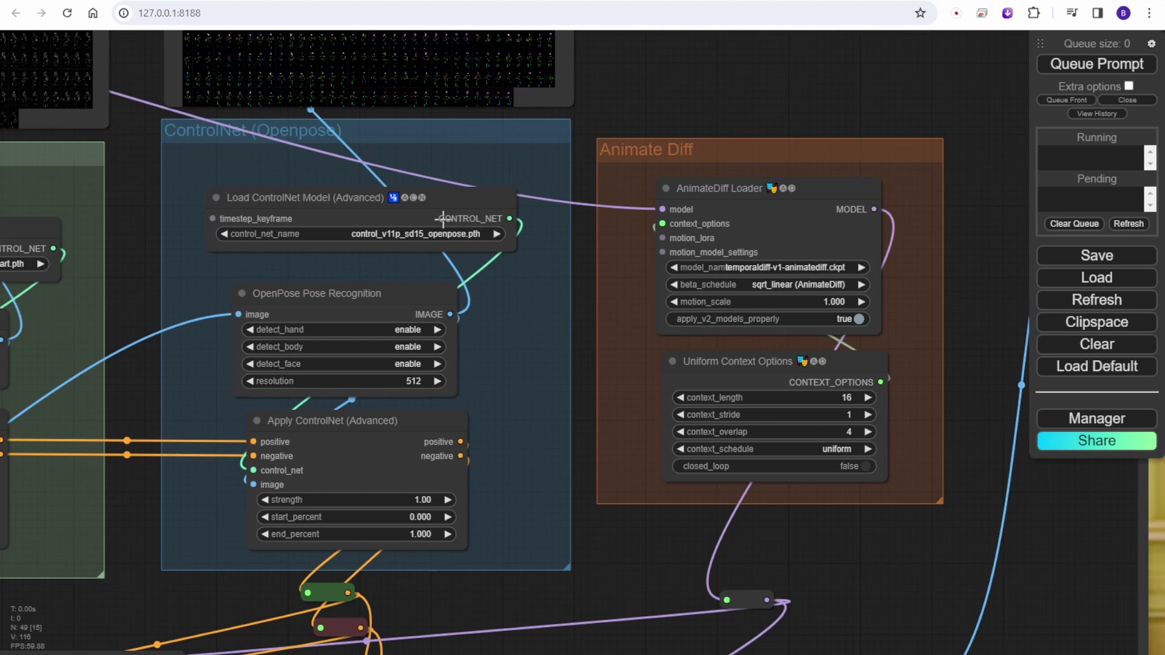
pyautogui.scroll(-2, 653, 72)
pyautogui.moveTo(658, 79); pyautogui.dragTo(719, 322)
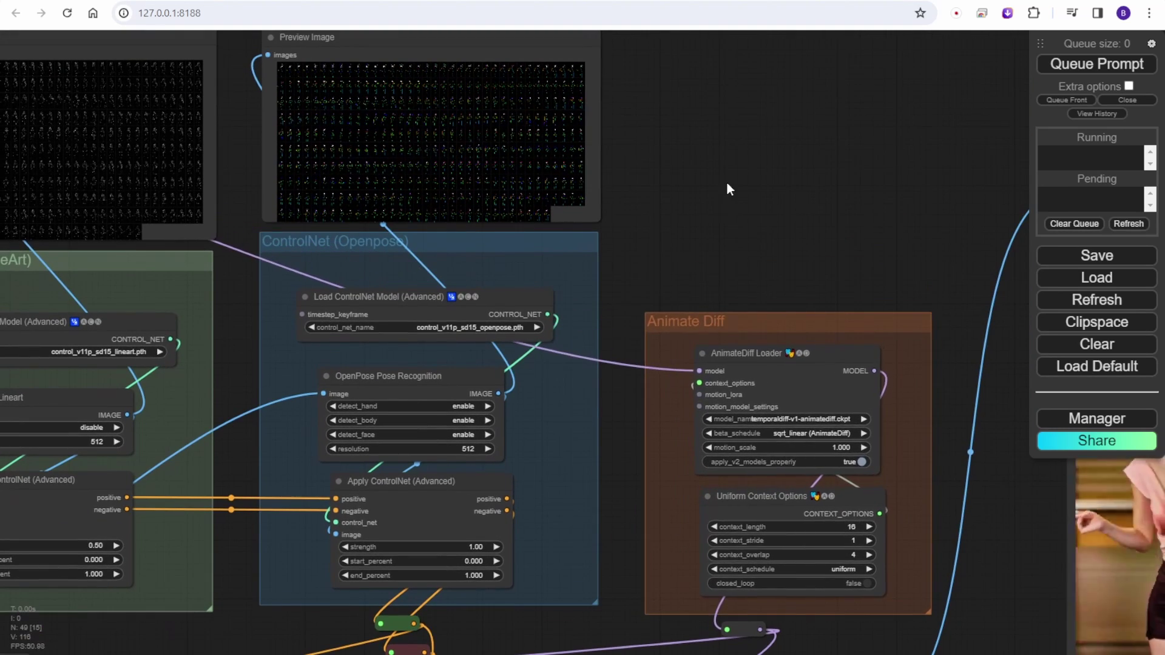
pyautogui.moveTo(680, 123); pyautogui.dragTo(593, 329)
pyautogui.doubleClick(588, 267)
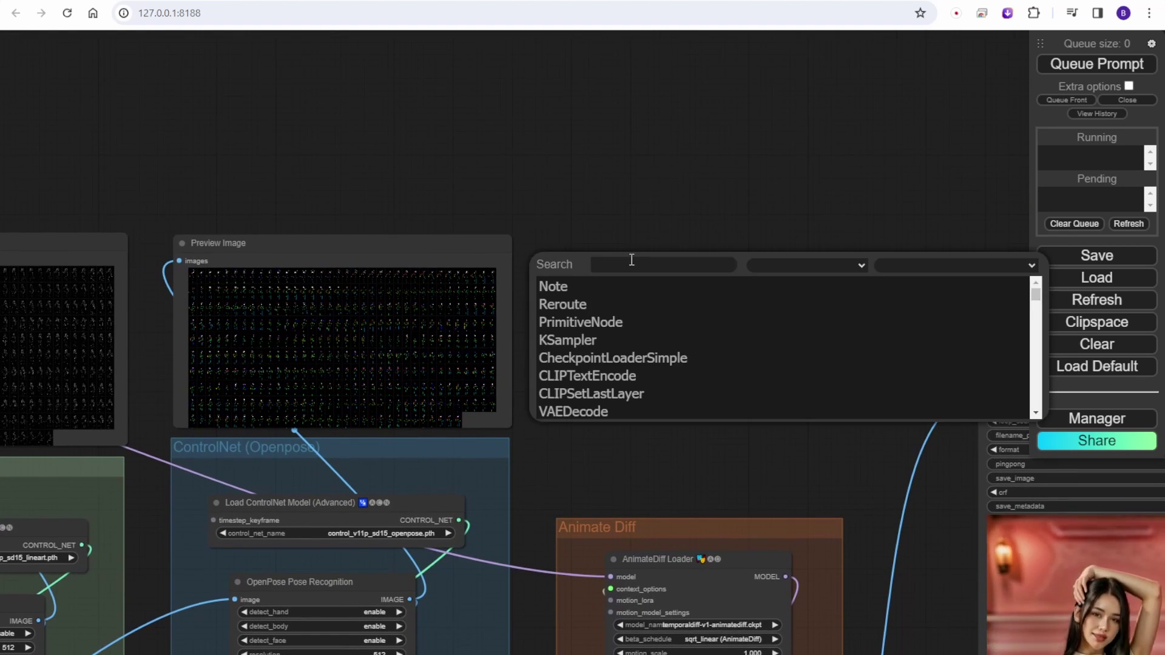
pyautogui.write('DW')
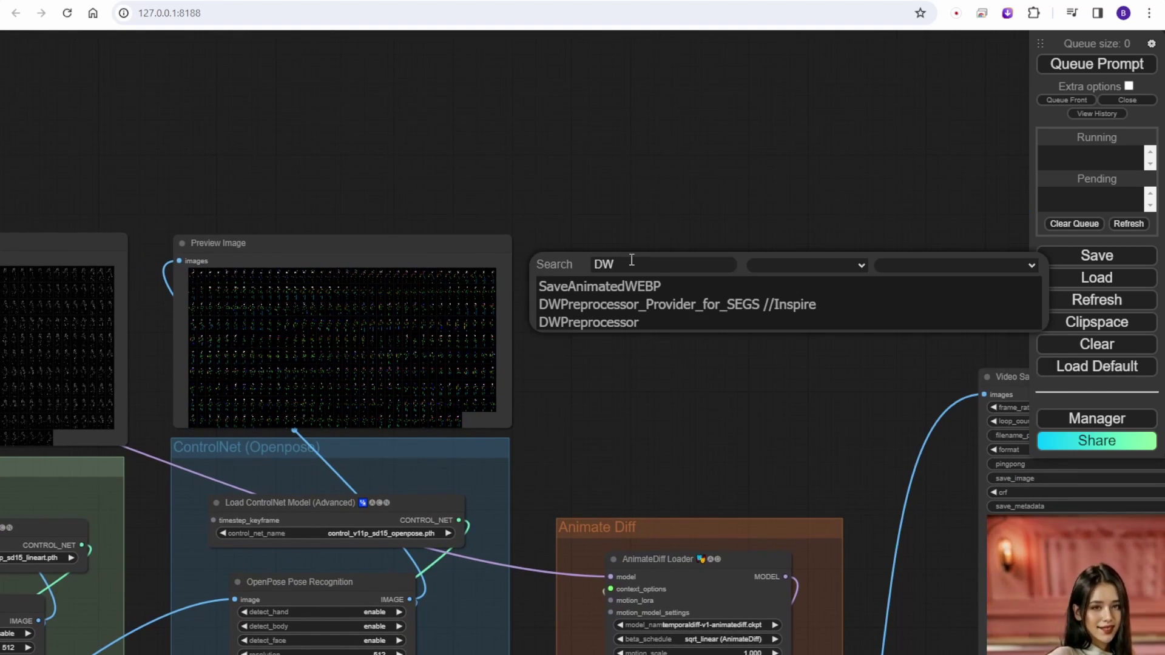
pyautogui.click(603, 323)
pyautogui.moveTo(693, 263); pyautogui.dragTo(727, 177)
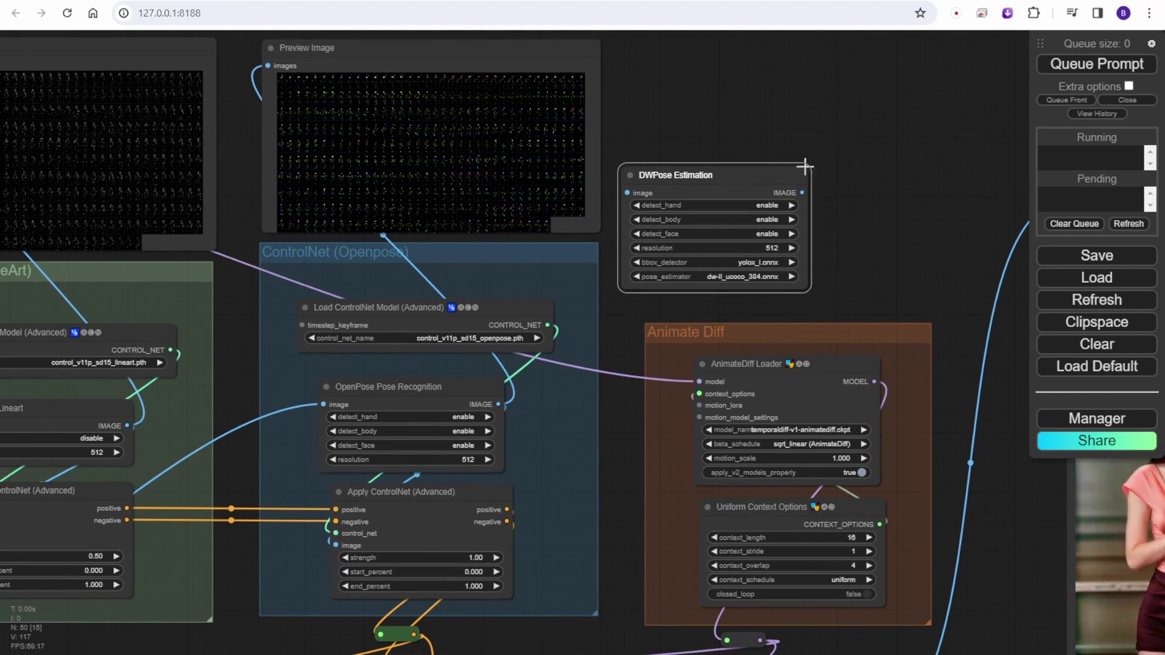
# Check the DWPose Estimation node's name, DWPreprocessor, in its Properties Panel.
pyautogui.scroll(2, 813, 220)
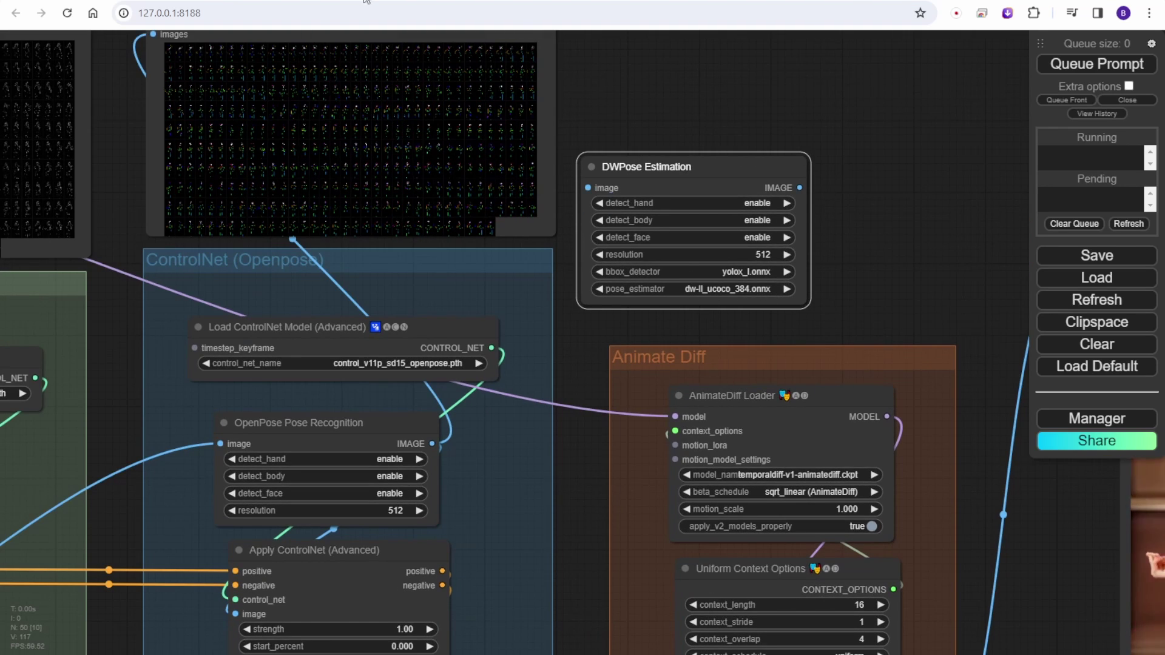
pyautogui.rightClick(685, 161)
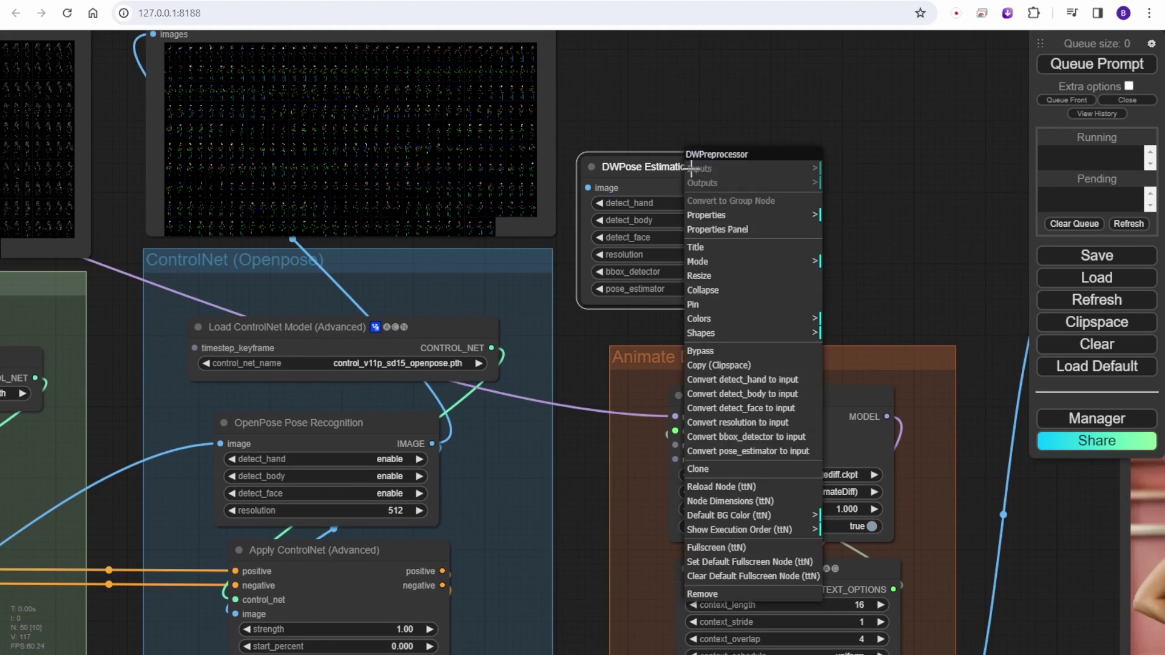
pyautogui.click(741, 233)
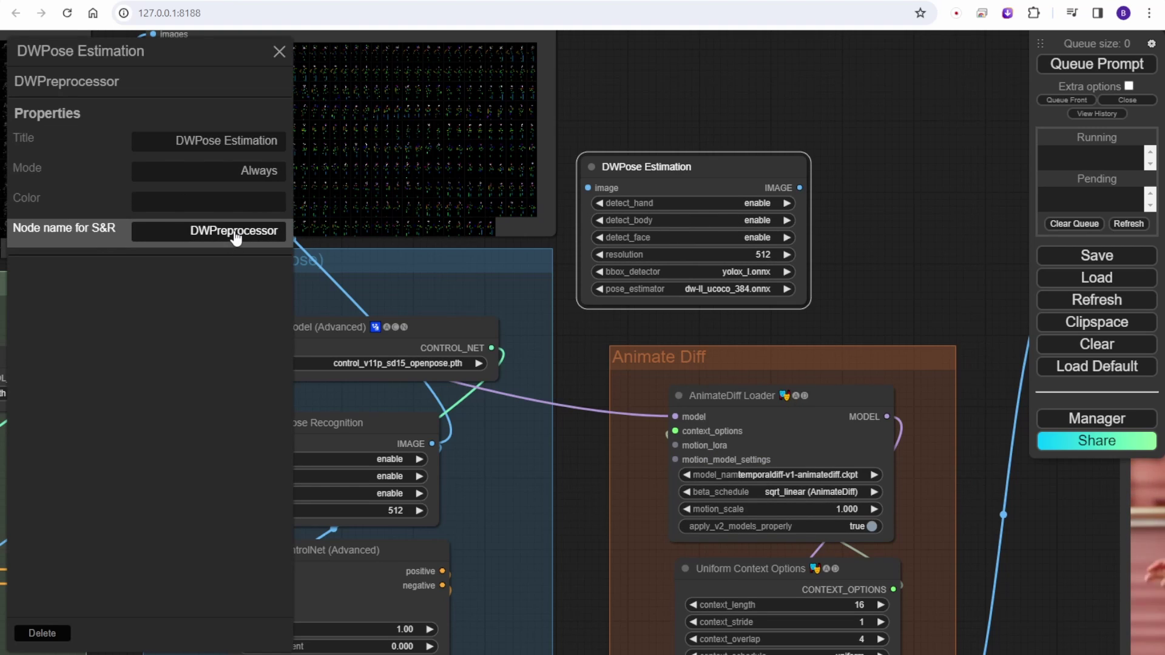
pyautogui.moveTo(276, 231); pyautogui.dragTo(234, 208)
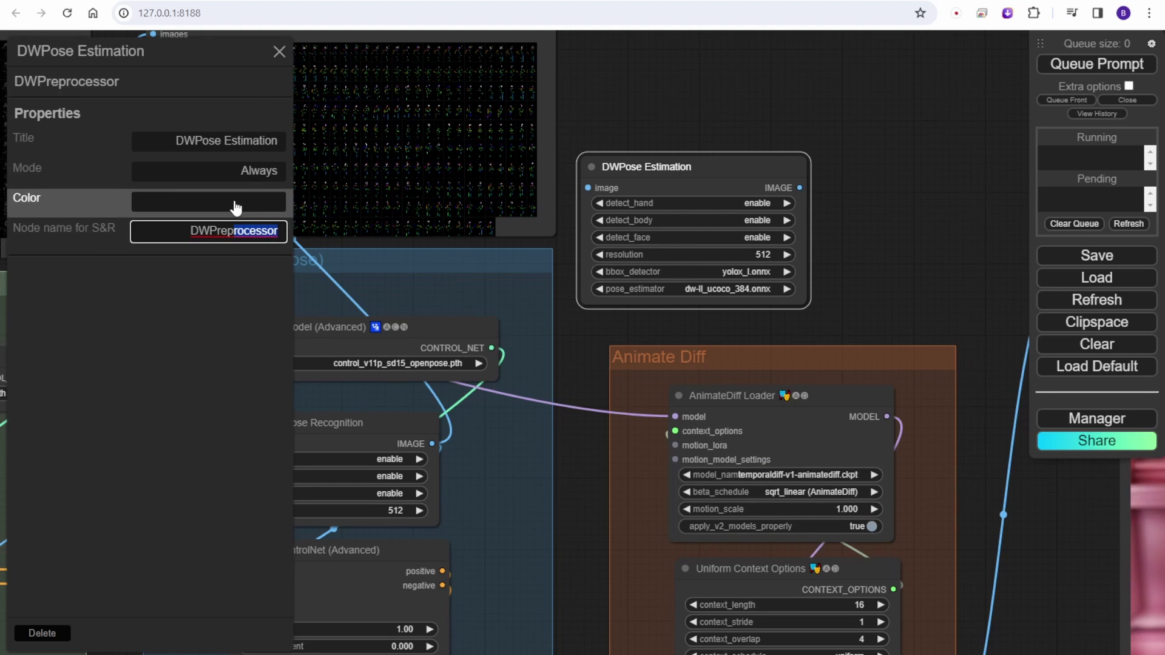
pyautogui.click(278, 52)
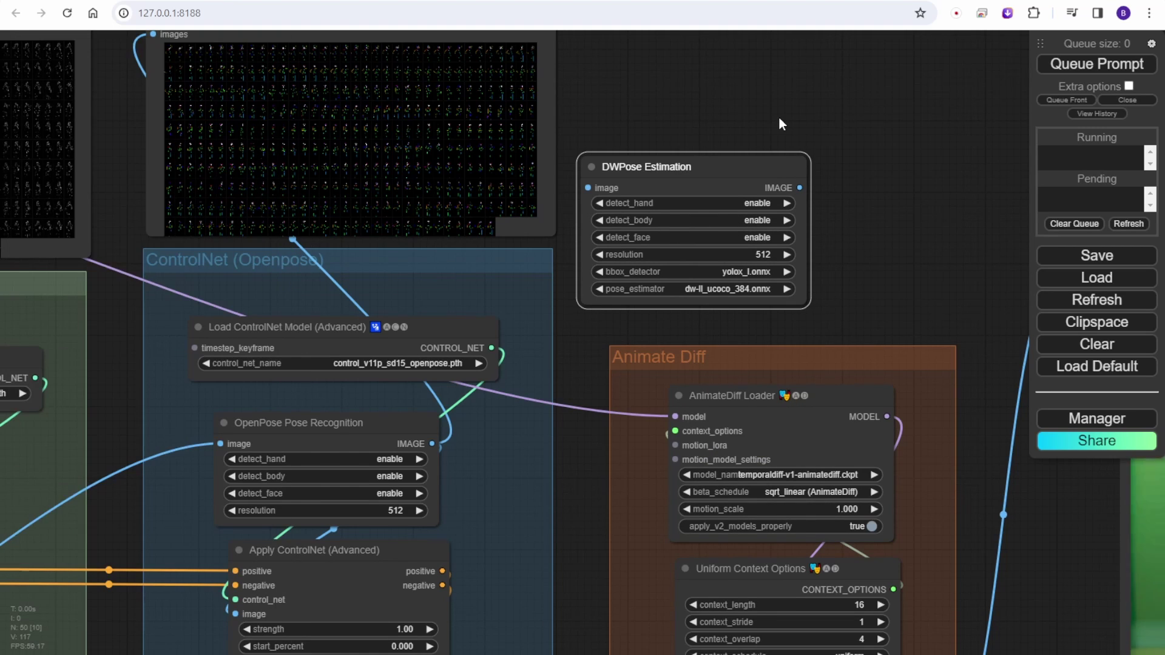
pyautogui.moveTo(665, 313); pyautogui.dragTo(842, 168)
pyautogui.scroll(-2, 842, 168)
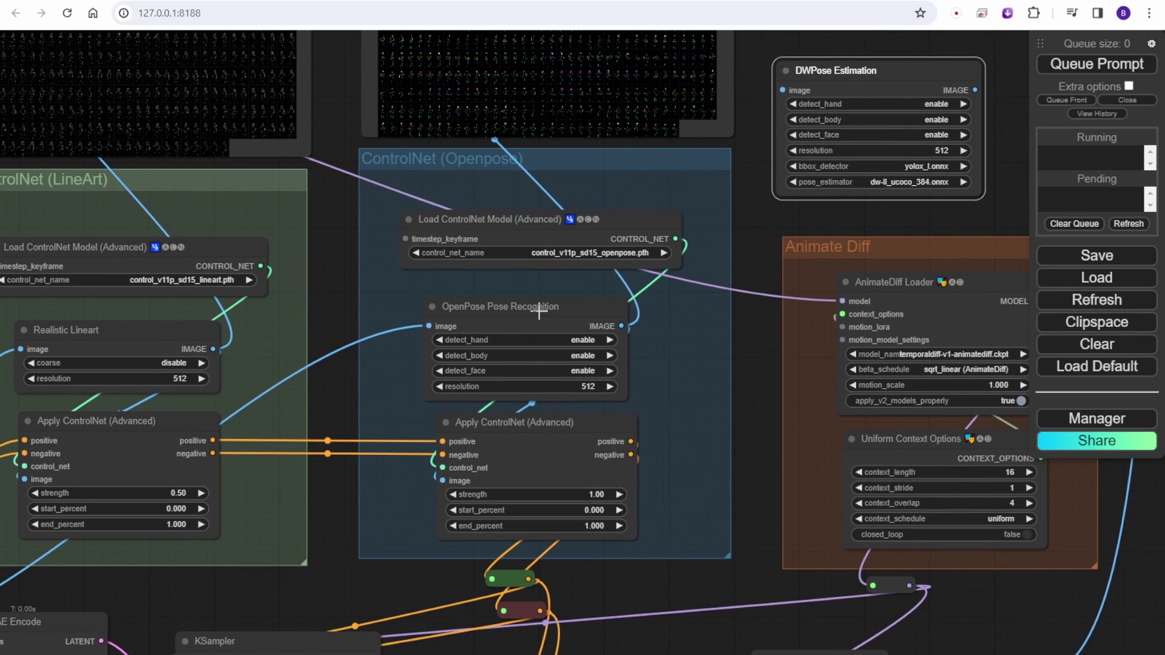
# Wire the DWPose image output into the Preview Image node and nudge Load ControlNet Model left.
pyautogui.rightClick(539, 311)
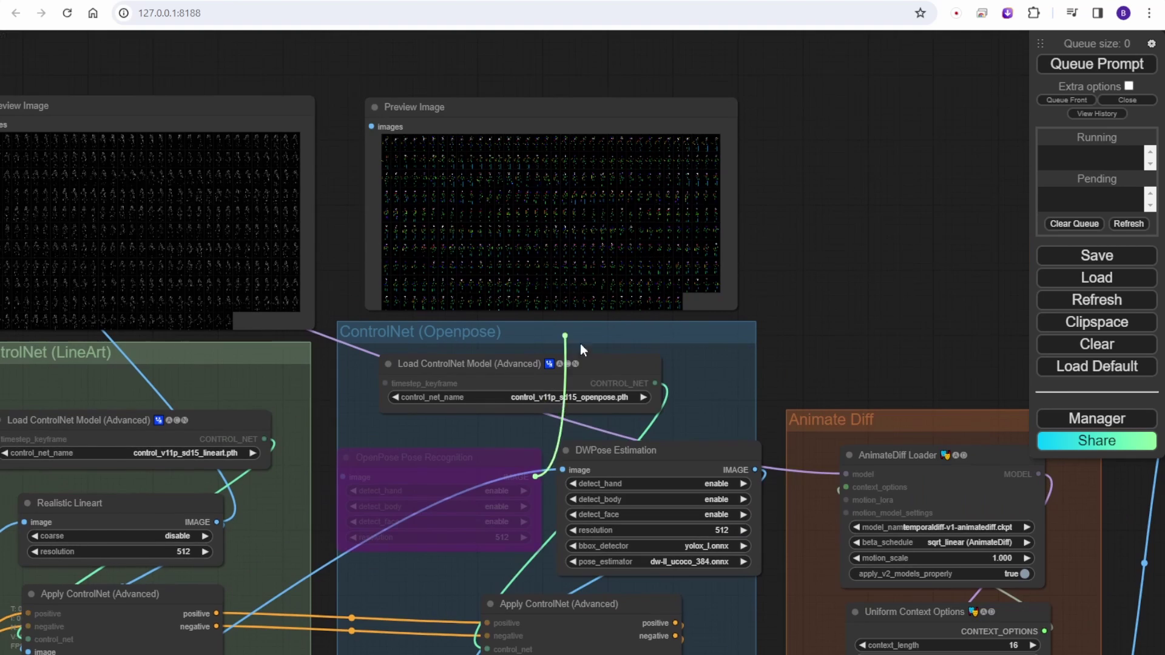
pyautogui.moveTo(535, 477); pyautogui.dragTo(668, 417)
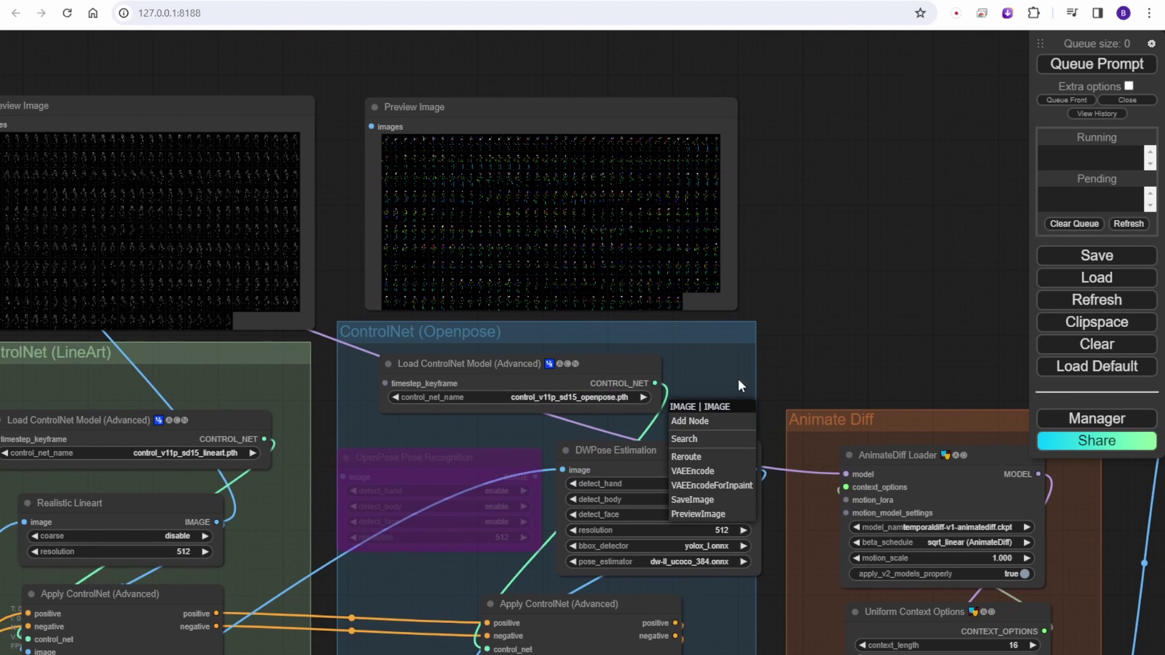
pyautogui.moveTo(755, 470); pyautogui.dragTo(372, 126)
pyautogui.moveTo(808, 350); pyautogui.dragTo(832, 249)
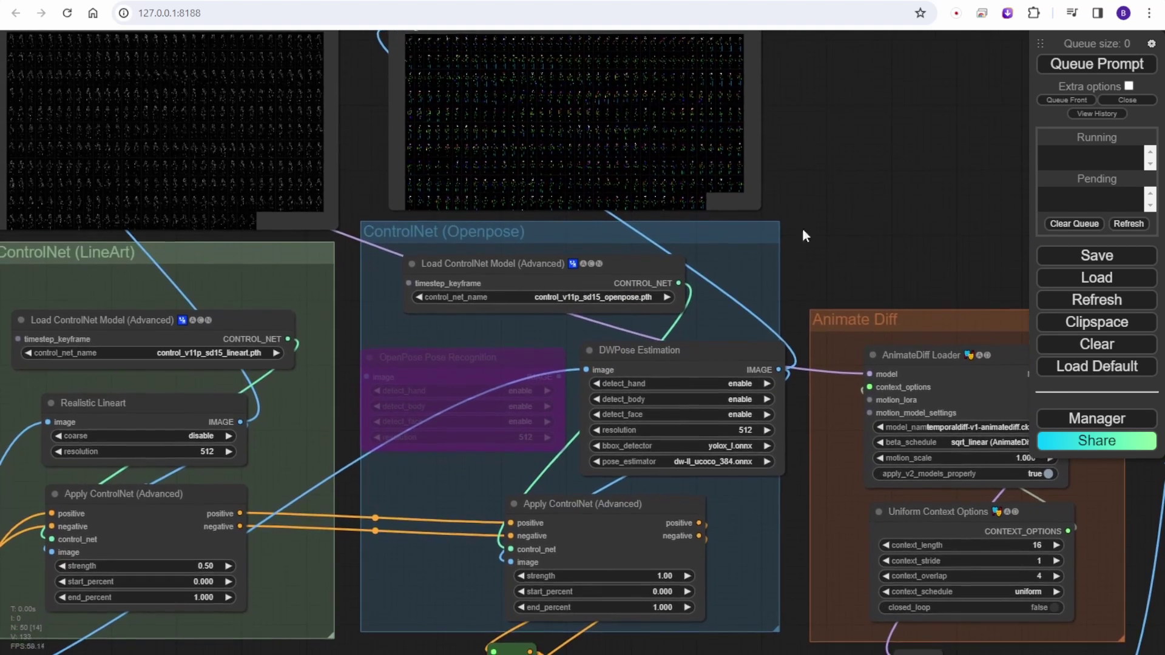
pyautogui.moveTo(589, 268); pyautogui.dragTo(560, 270)
pyautogui.scroll(1, 571, 313)
pyautogui.moveTo(758, 467); pyautogui.dragTo(489, 327)
# Set the DWPose Estimation bbox_detector to yolox_m.onnx.
pyautogui.click(741, 447)
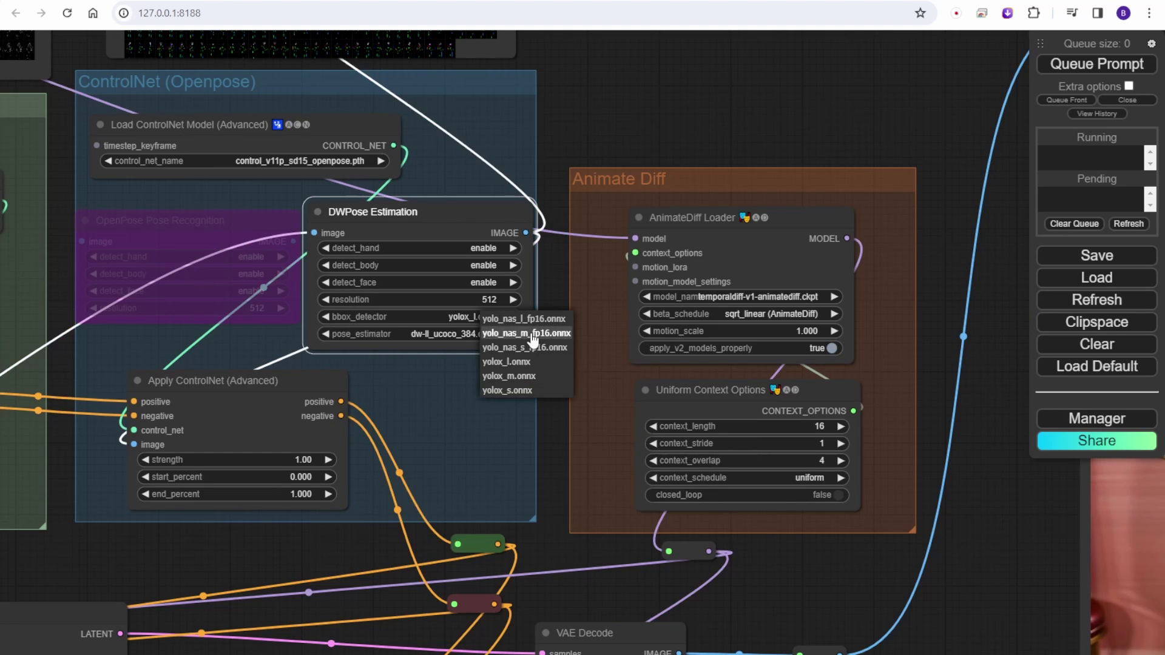
pyautogui.click(538, 376)
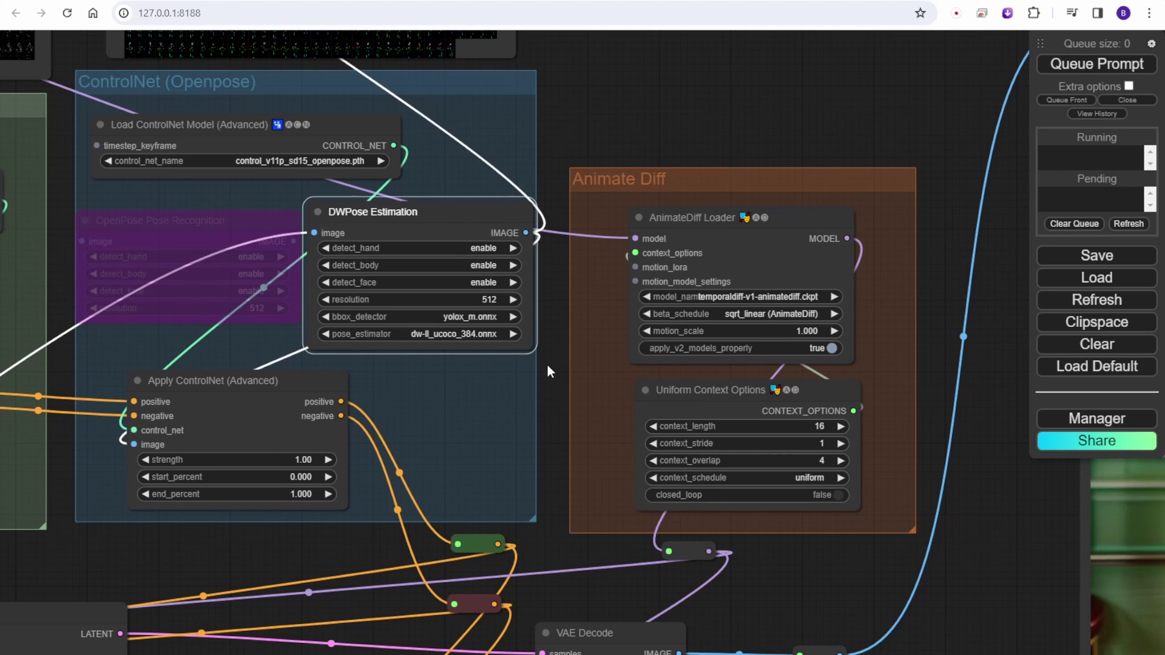
pyautogui.click(498, 317)
pyautogui.click(551, 283)
pyautogui.click(477, 316)
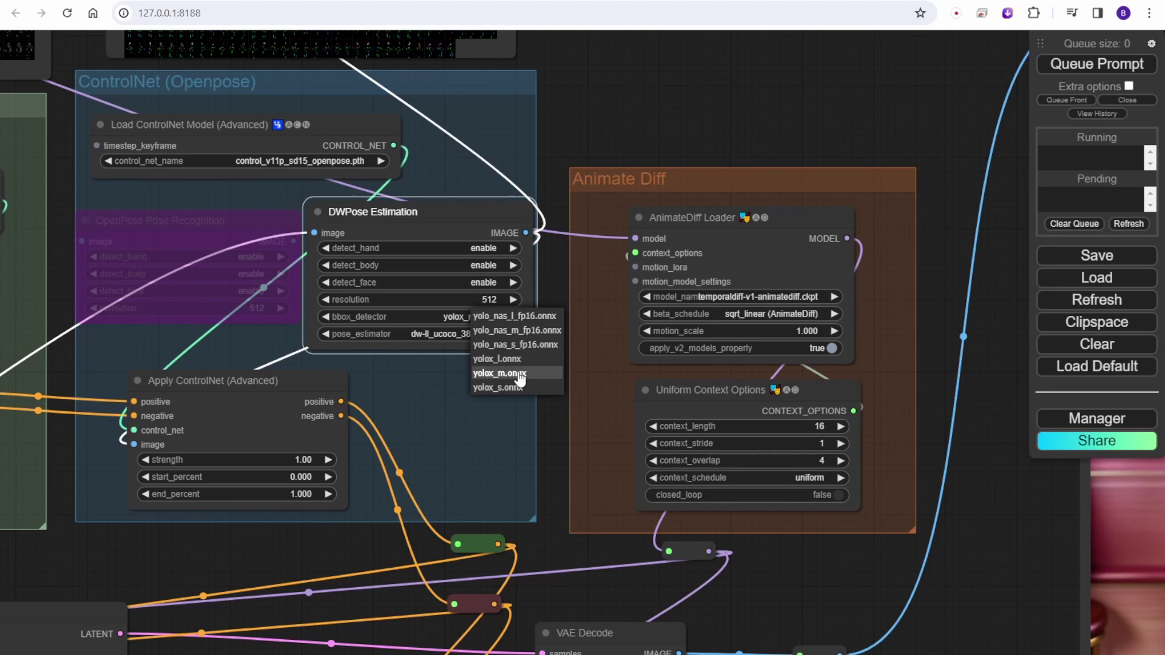
pyautogui.click(550, 291)
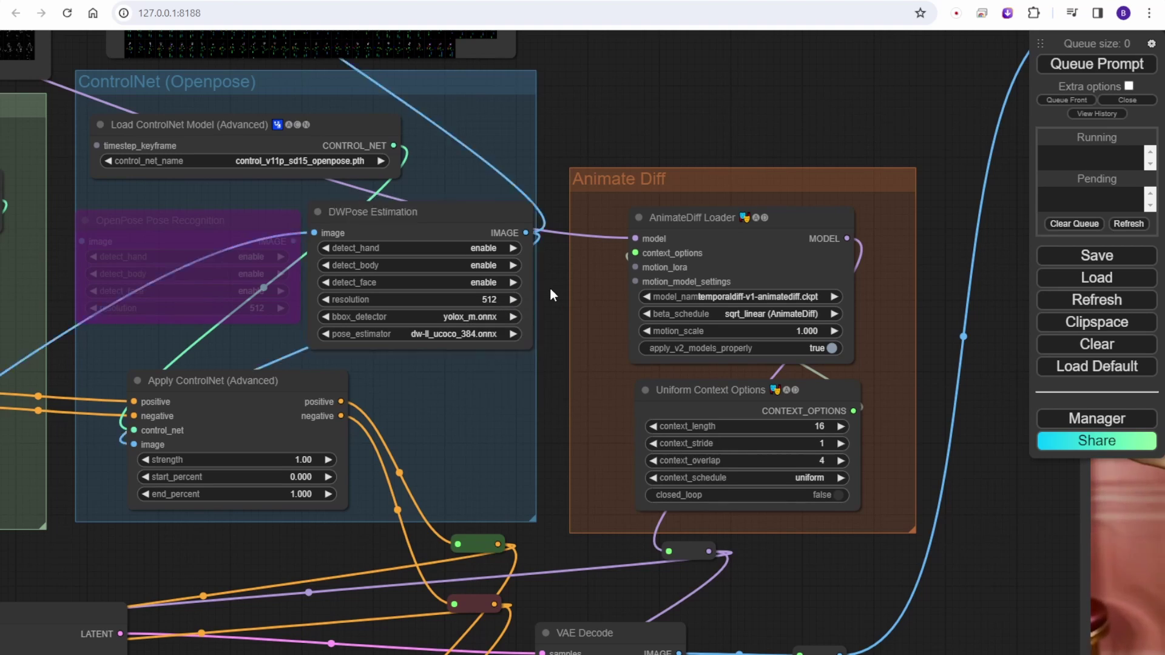
# Pan across the prompt, KSampler and ControlNet nodes to the two pose preview images.
pyautogui.moveTo(548, 347); pyautogui.dragTo(644, 333)
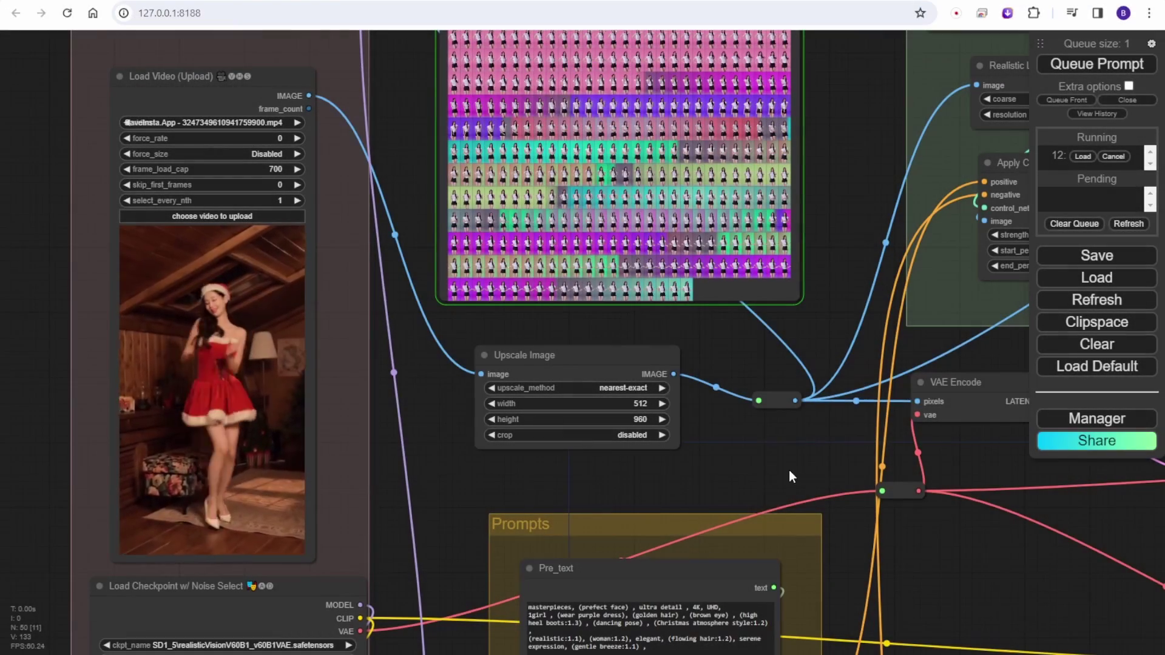
pyautogui.scroll(-3, 785, 468)
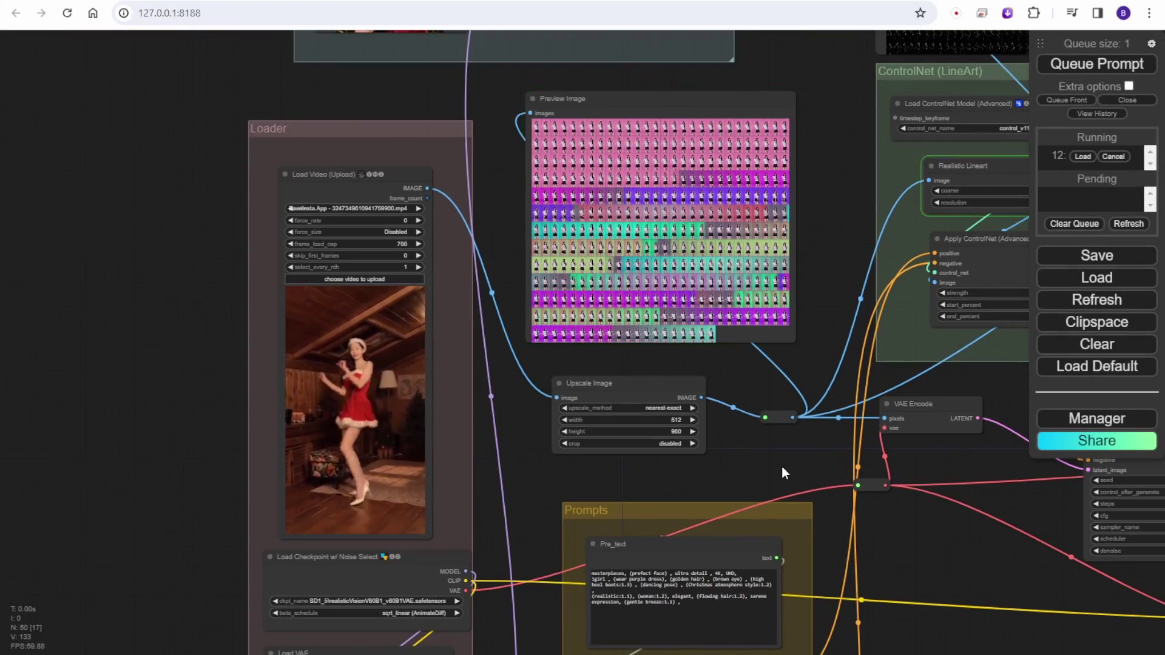
pyautogui.moveTo(783, 472); pyautogui.dragTo(380, 274)
pyautogui.scroll(6, 379, 318)
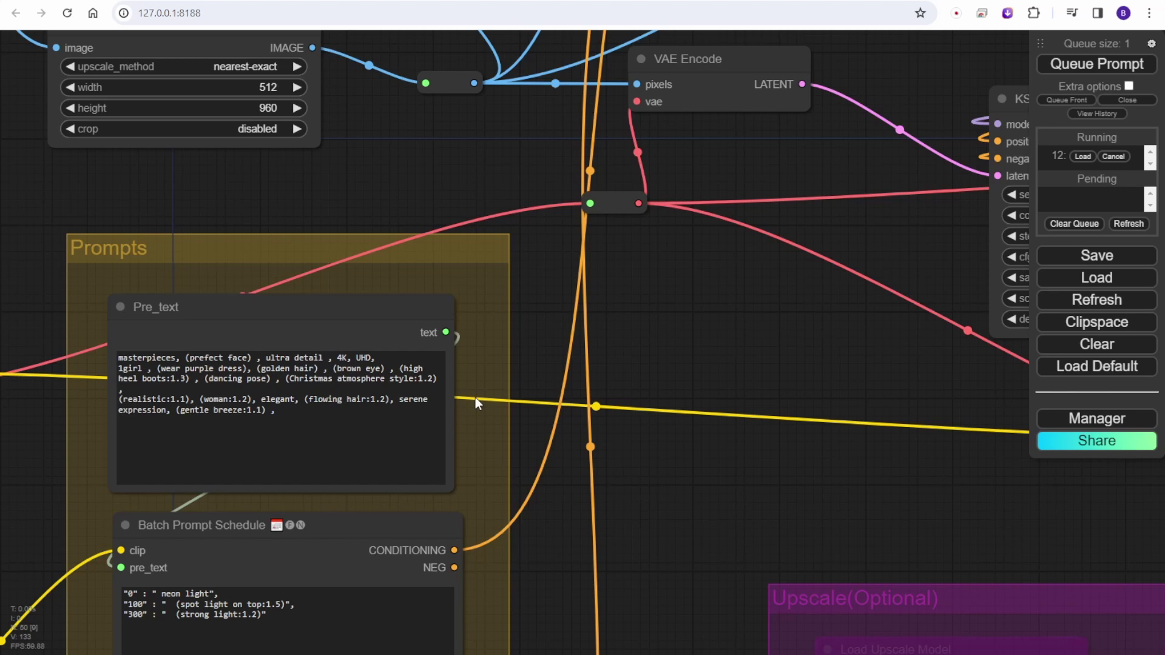
pyautogui.scroll(-5, 729, 341)
pyautogui.moveTo(744, 343); pyautogui.dragTo(444, 439)
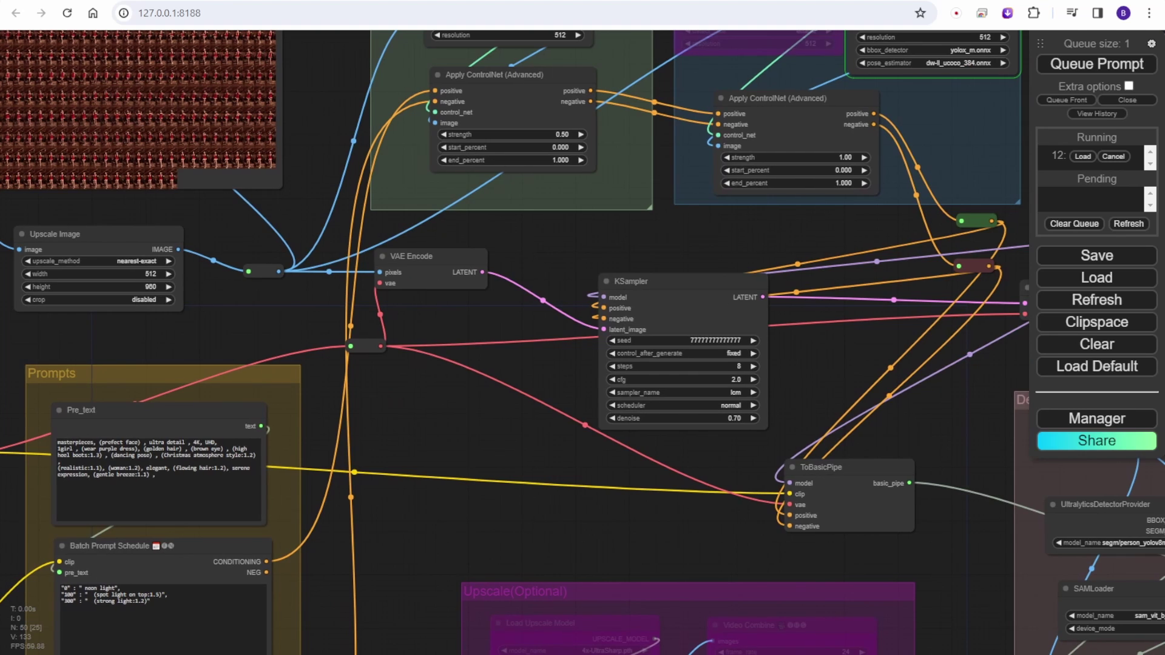
pyautogui.moveTo(544, 247); pyautogui.dragTo(610, 467)
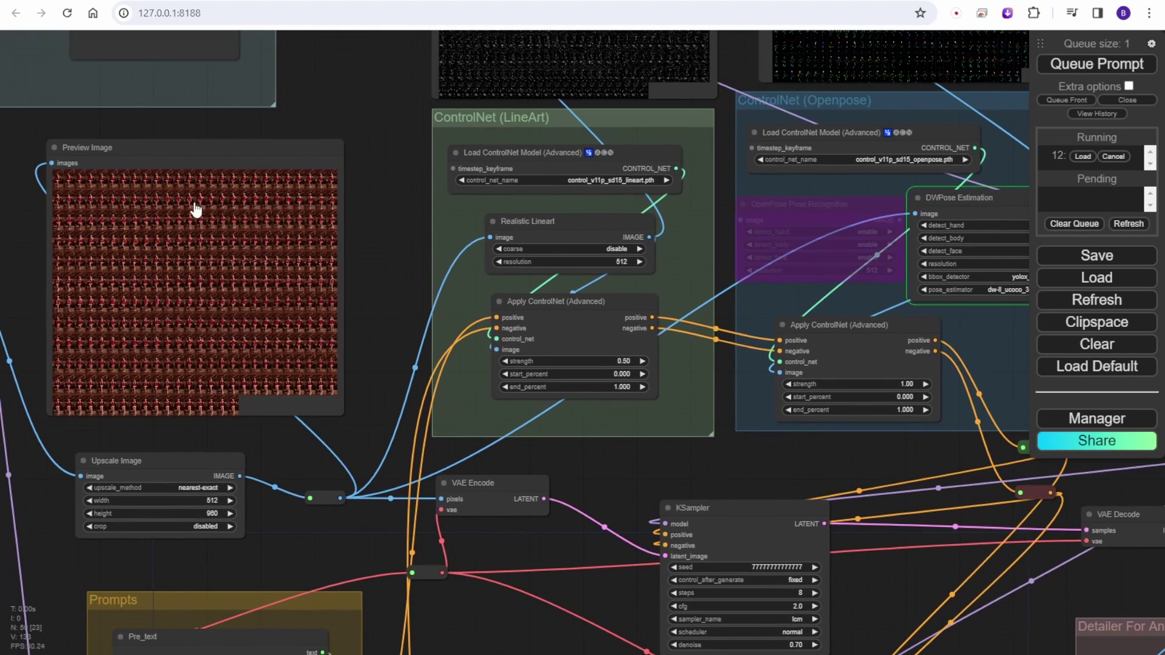
pyautogui.moveTo(362, 156); pyautogui.dragTo(184, 282)
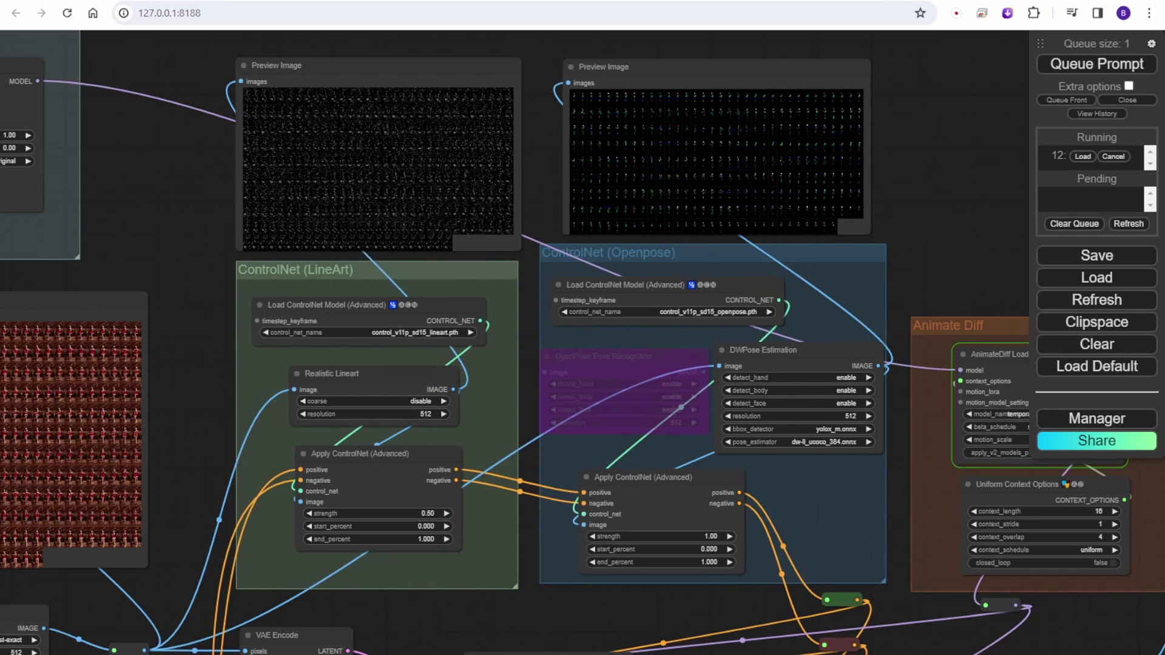
# Pan to the Animate Diff group, video output, KSampler and detailer nodes as the run proceeds.
pyautogui.scroll(-3, 984, 90)
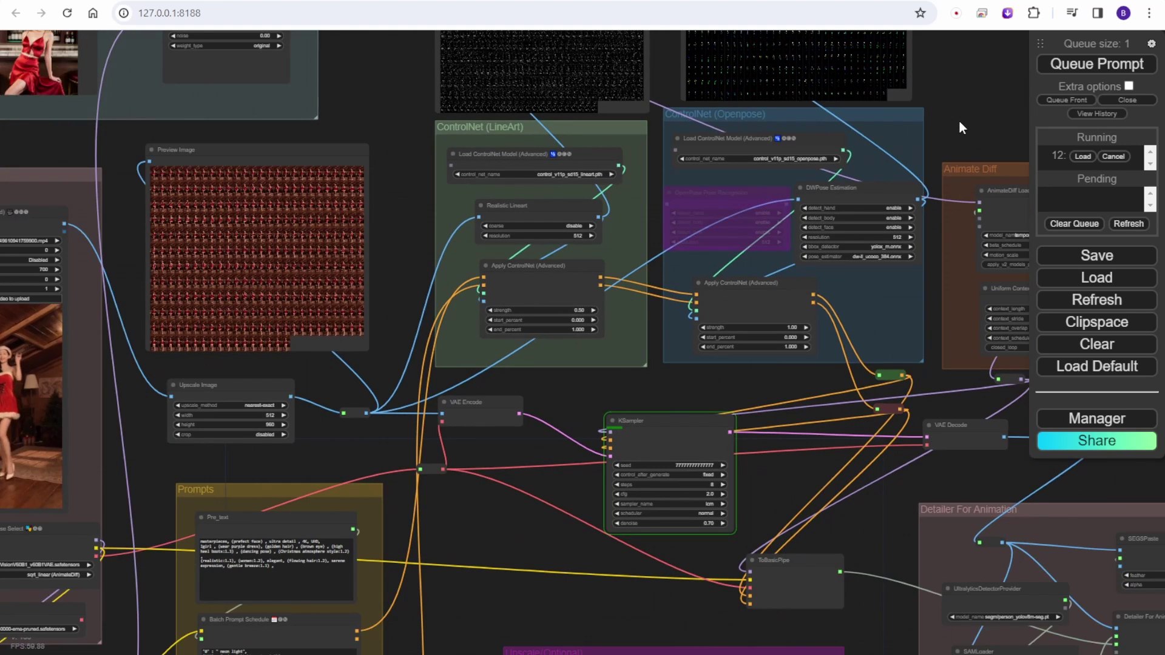
pyautogui.moveTo(959, 119); pyautogui.dragTo(694, 110)
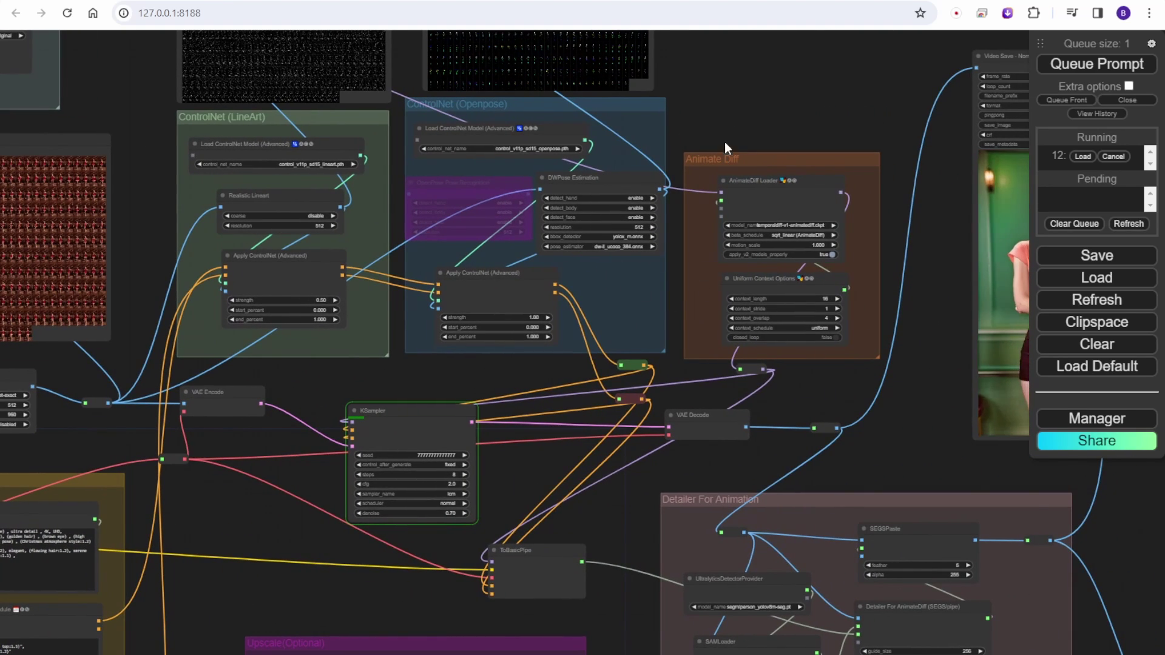
pyautogui.scroll(3, 612, 195)
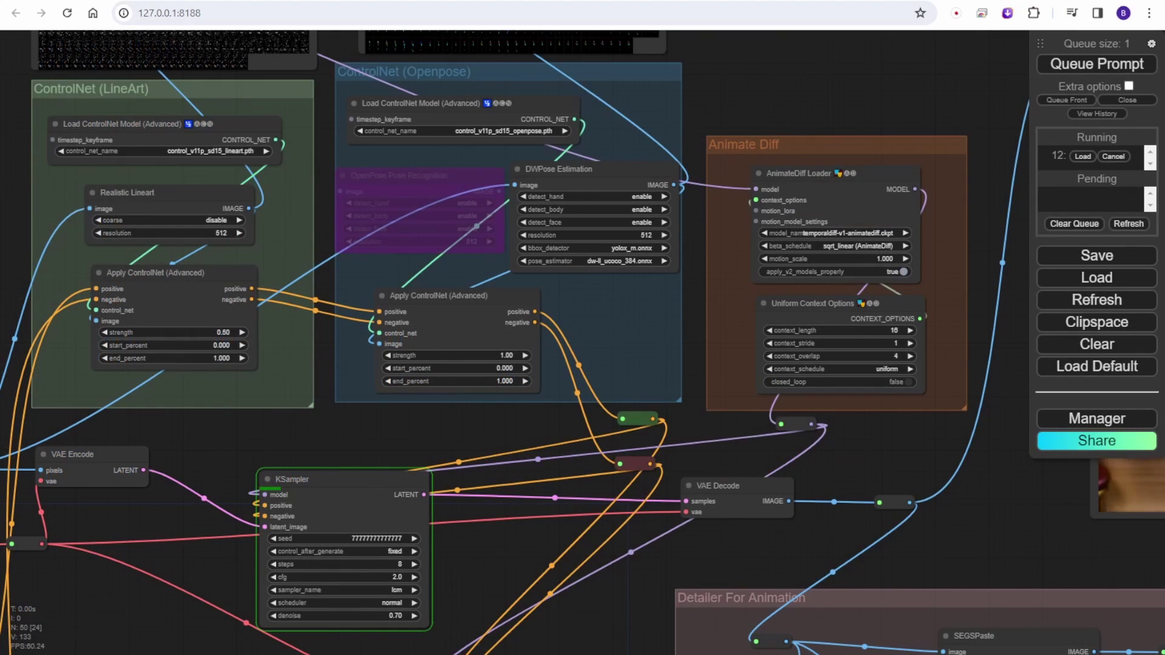
pyautogui.moveTo(403, 186); pyautogui.dragTo(513, 190)
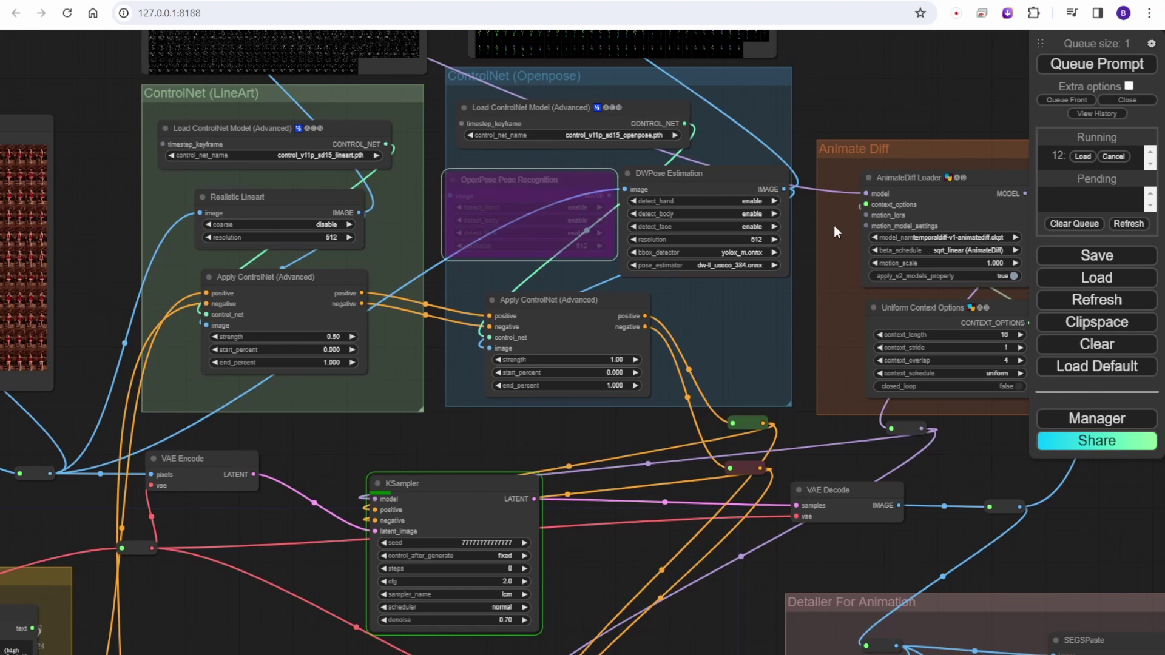
pyautogui.moveTo(809, 241); pyautogui.dragTo(672, 53)
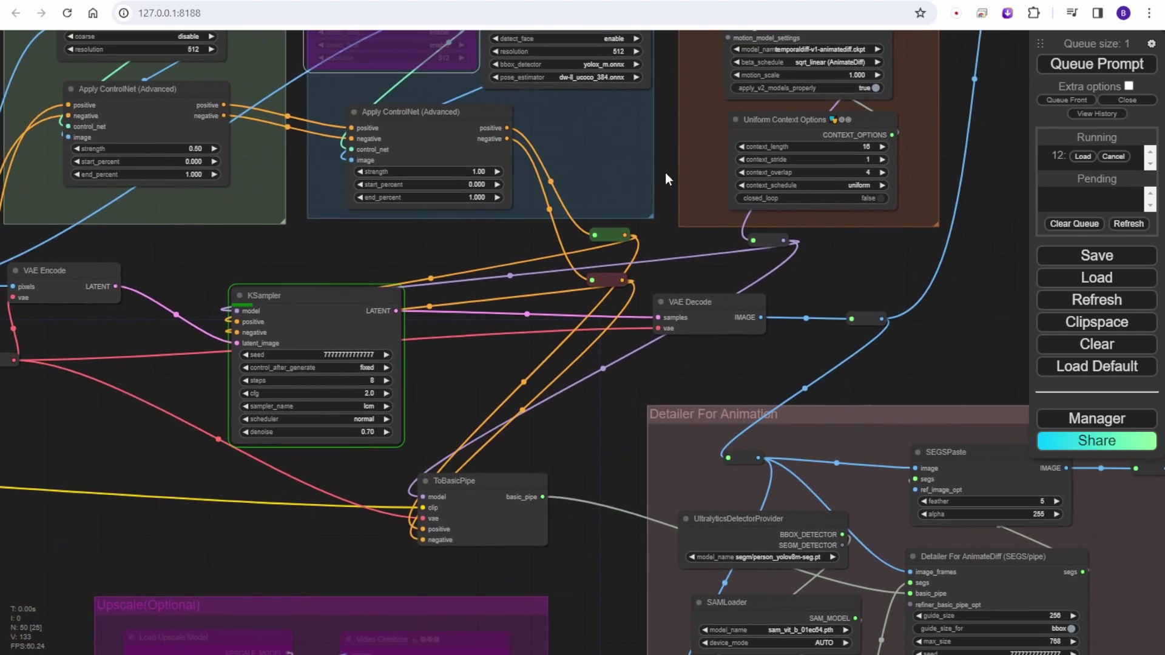
pyautogui.scroll(-1, 665, 172)
# Nudge the dark-red and green reroute points slightly lower while the queue finishes.
pyautogui.moveTo(611, 271); pyautogui.dragTo(607, 284)
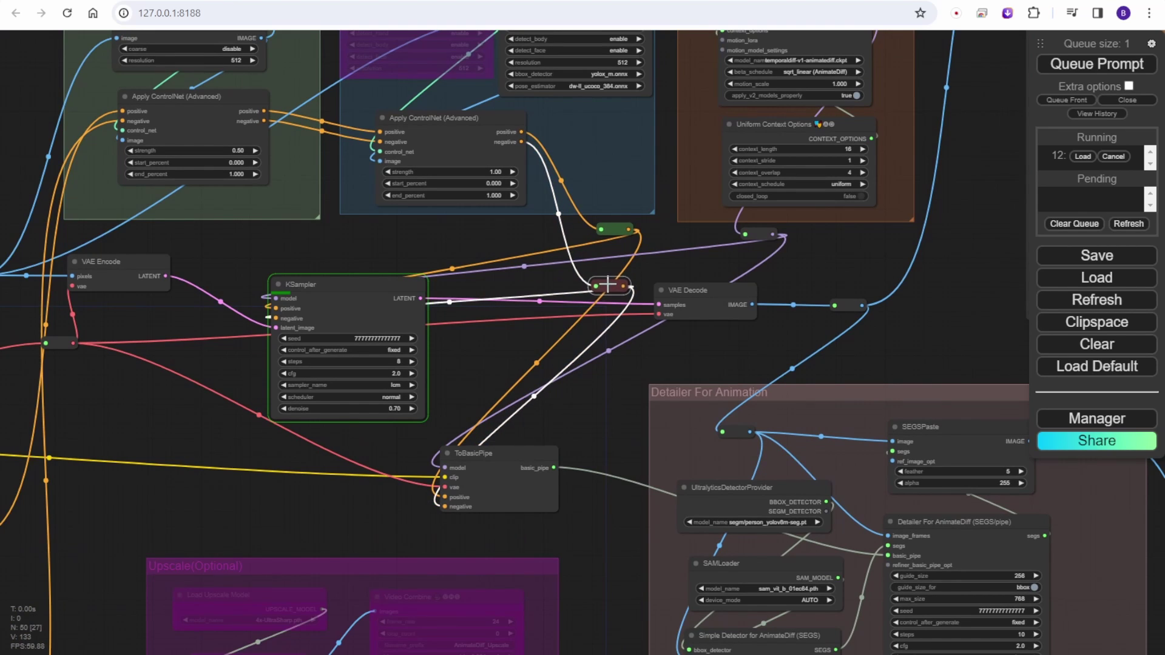
pyautogui.moveTo(610, 230); pyautogui.dragTo(604, 240)
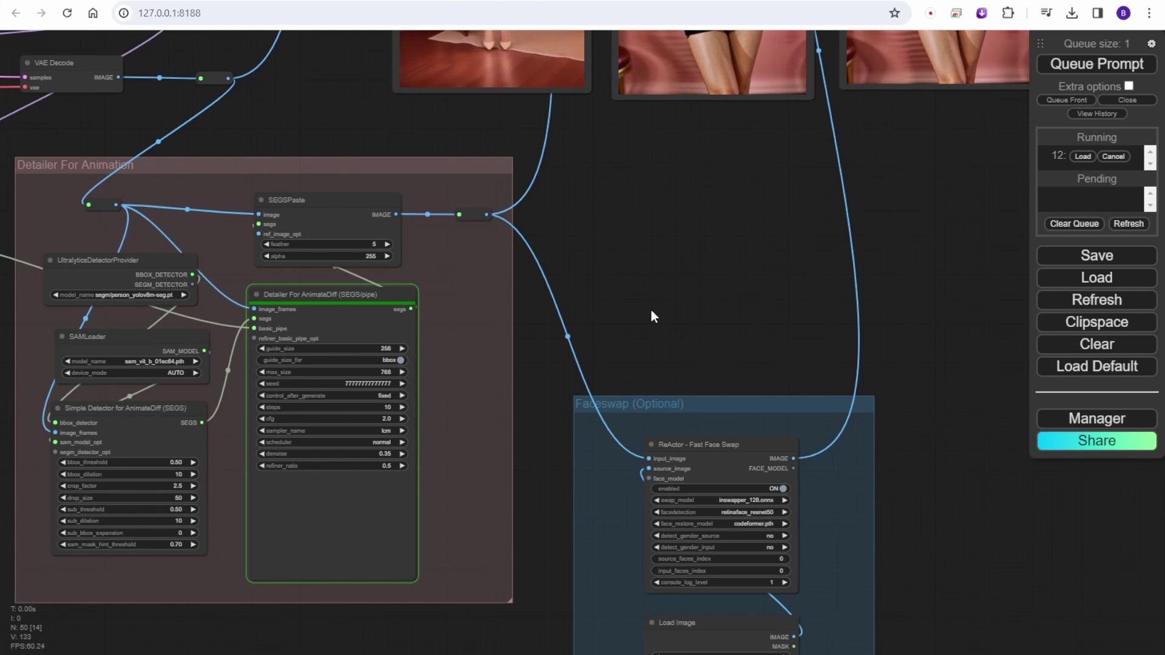
pyautogui.scroll(3, 570, 320)
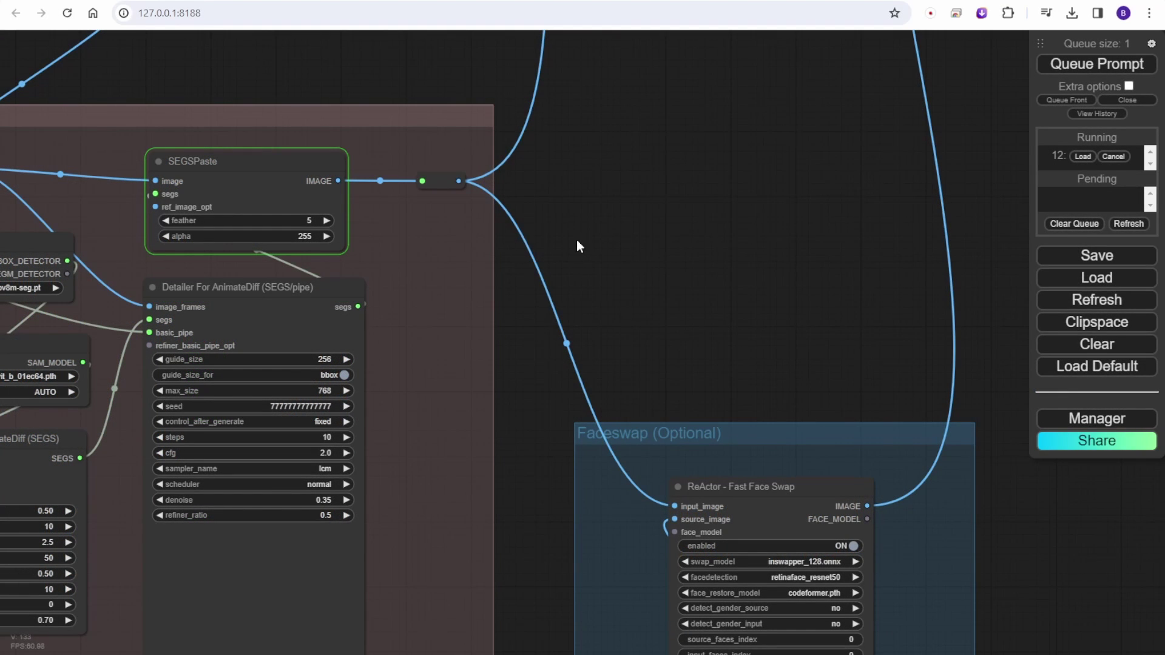
pyautogui.scroll(-3, 576, 239)
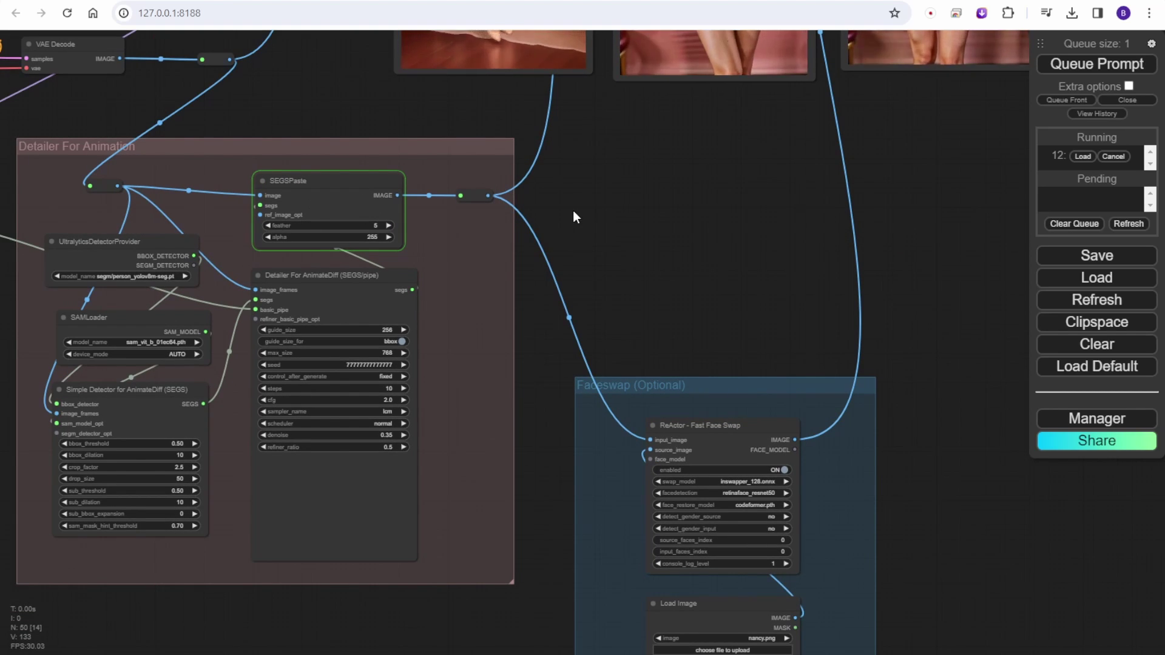
pyautogui.scroll(-4, 671, 366)
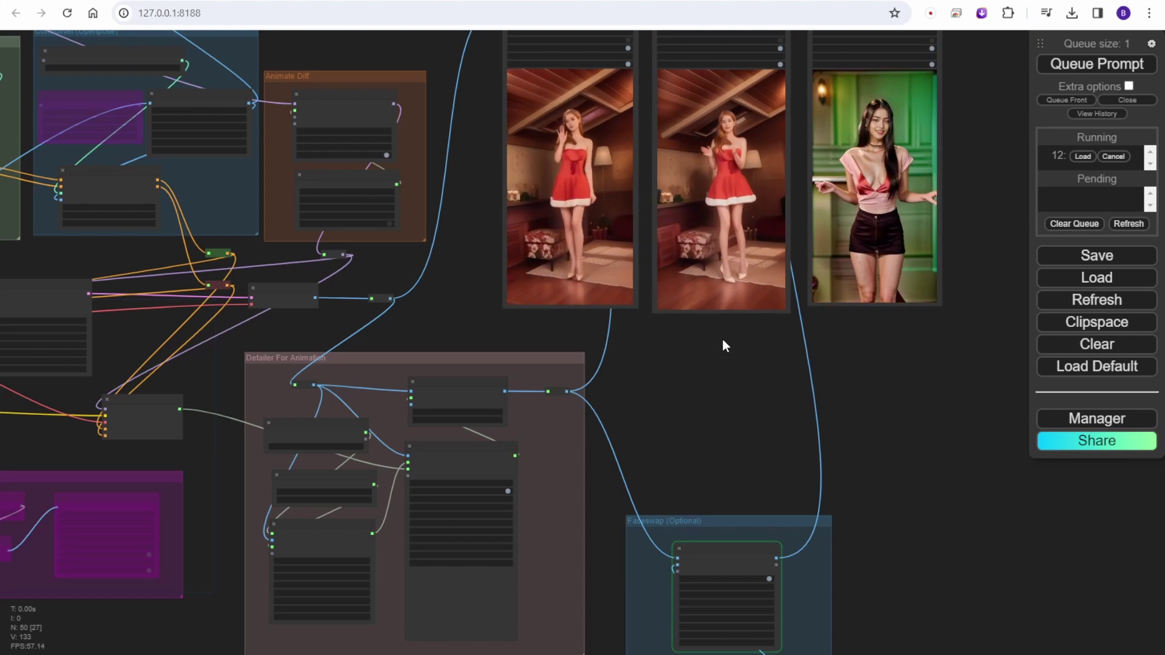
# Pan to the three Video Combine previews and zoom in on them.
pyautogui.moveTo(720, 340); pyautogui.dragTo(600, 357)
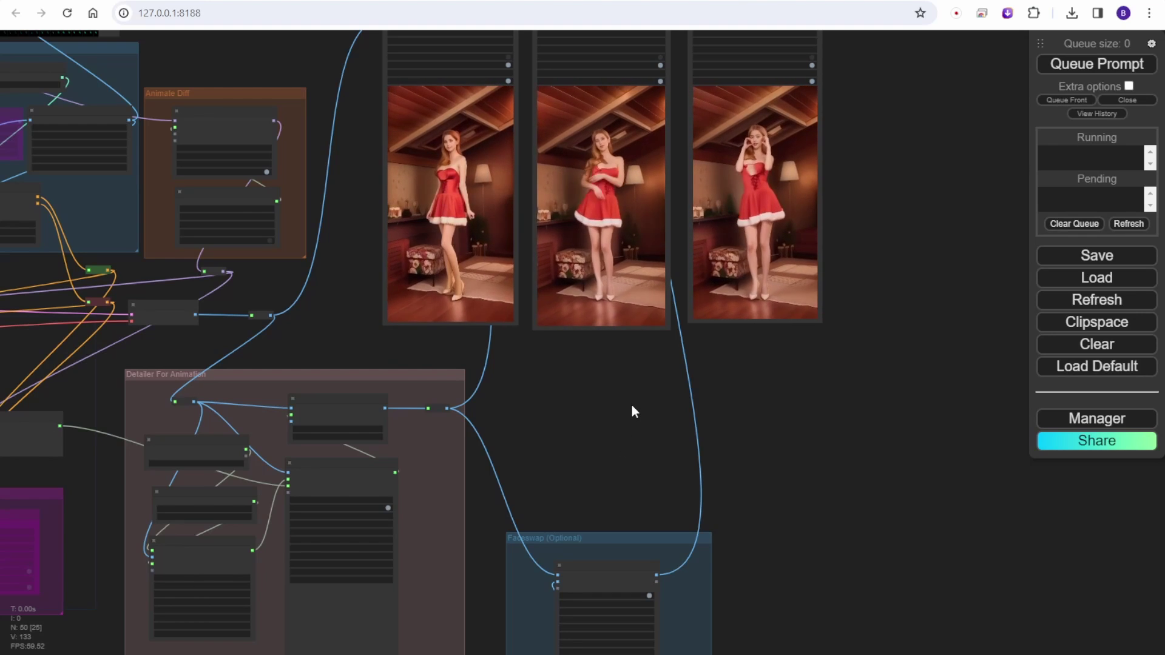
pyautogui.moveTo(707, 431); pyautogui.dragTo(813, 595)
pyautogui.scroll(5, 793, 569)
pyautogui.scroll(2, 740, 570)
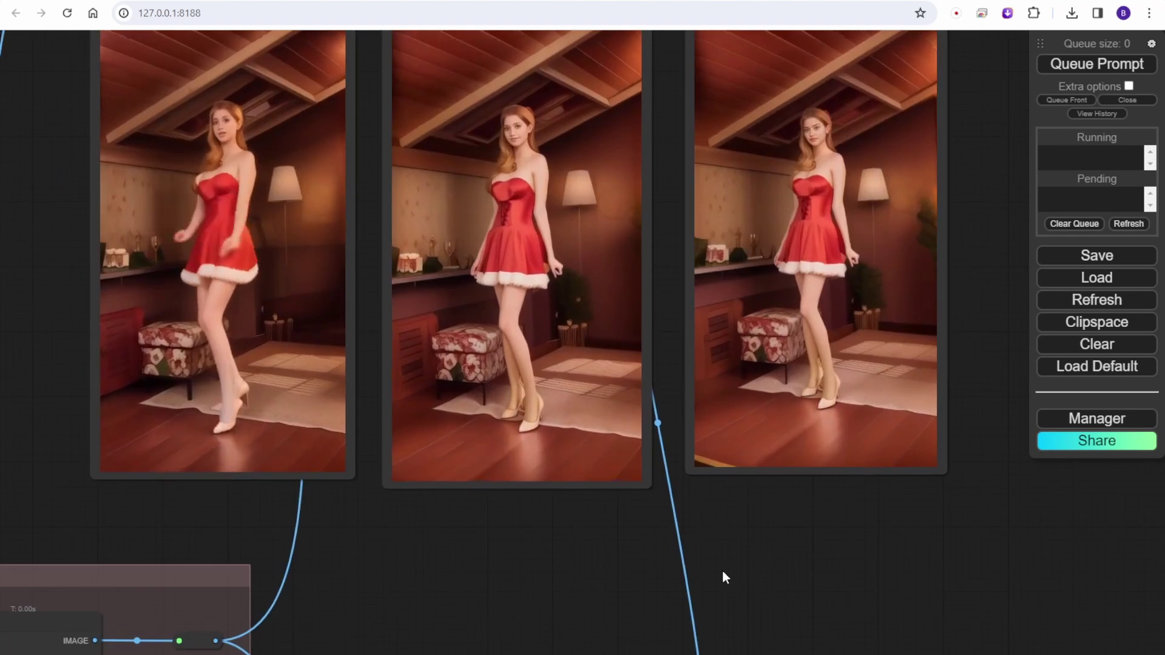
pyautogui.scroll(1, 646, 555)
# Center the enlarged three output videos on the canvas for review.
pyautogui.moveTo(647, 555); pyautogui.dragTo(643, 654)
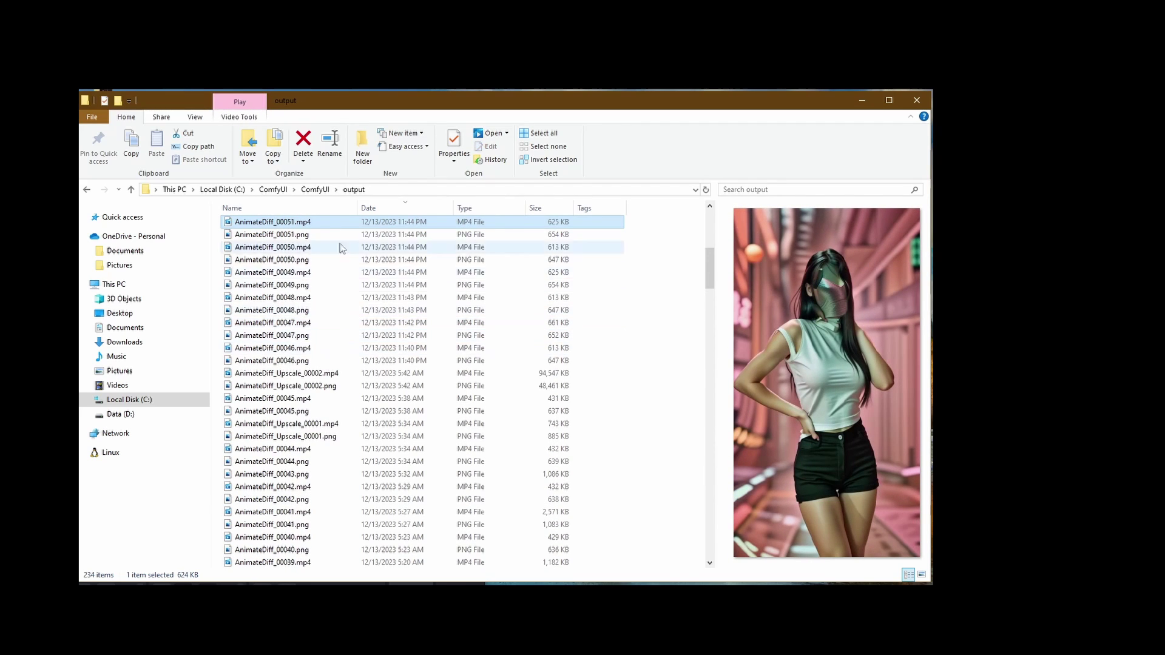
# Scroll the output folder list and step through the AnimateDiff files in the preview pane.
pyautogui.scroll(7, 340, 248)
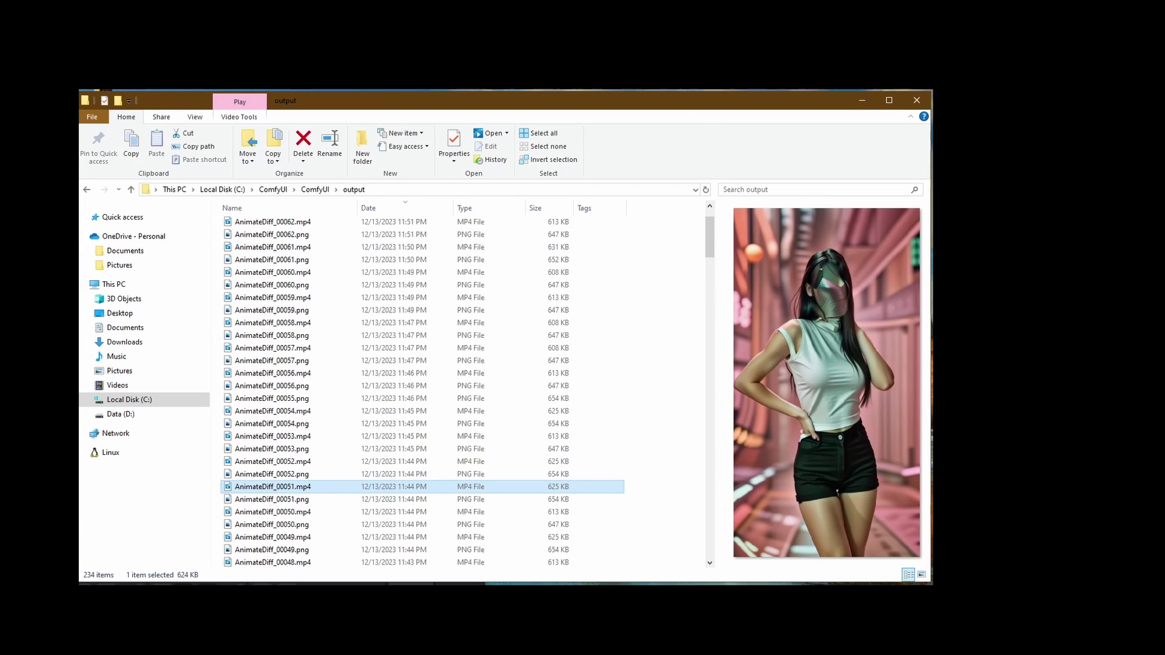
pyautogui.scroll(-12, 339, 388)
pyautogui.press('Up')
pyautogui.press('Up')
pyautogui.press('Up')
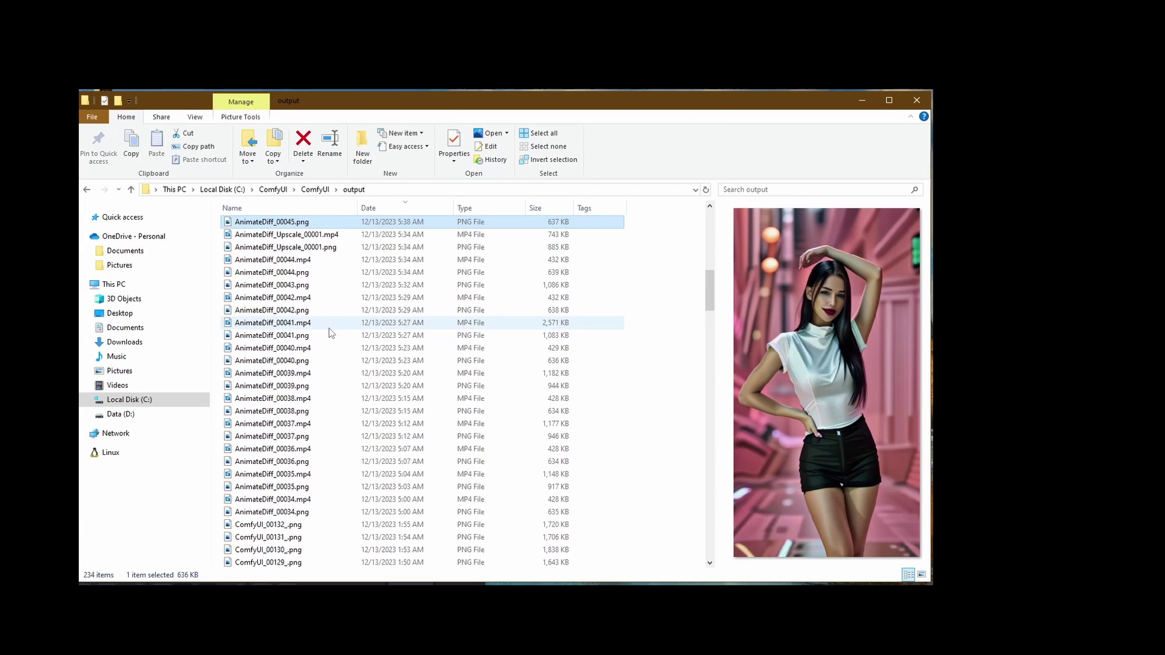
pyautogui.press('Up')
pyautogui.press('Up')
pyautogui.press('Up')
pyautogui.press('Up')
pyautogui.press('Up')
pyautogui.press('Up')
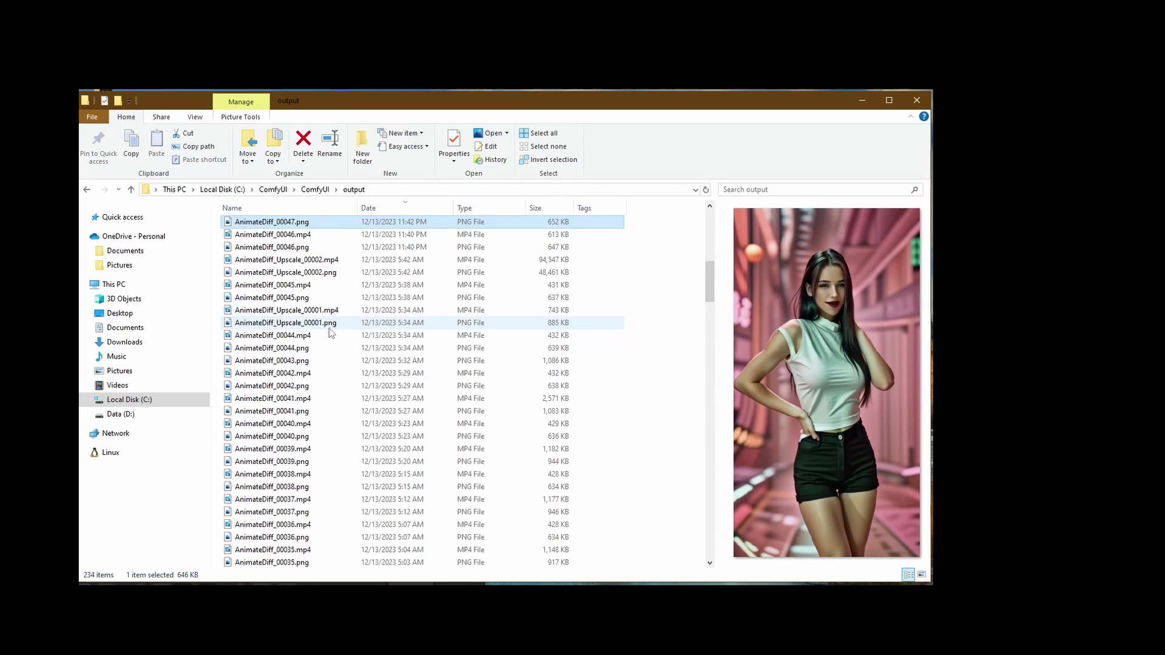
pyautogui.press('Up')
pyautogui.press('Up')
pyautogui.press('Up')
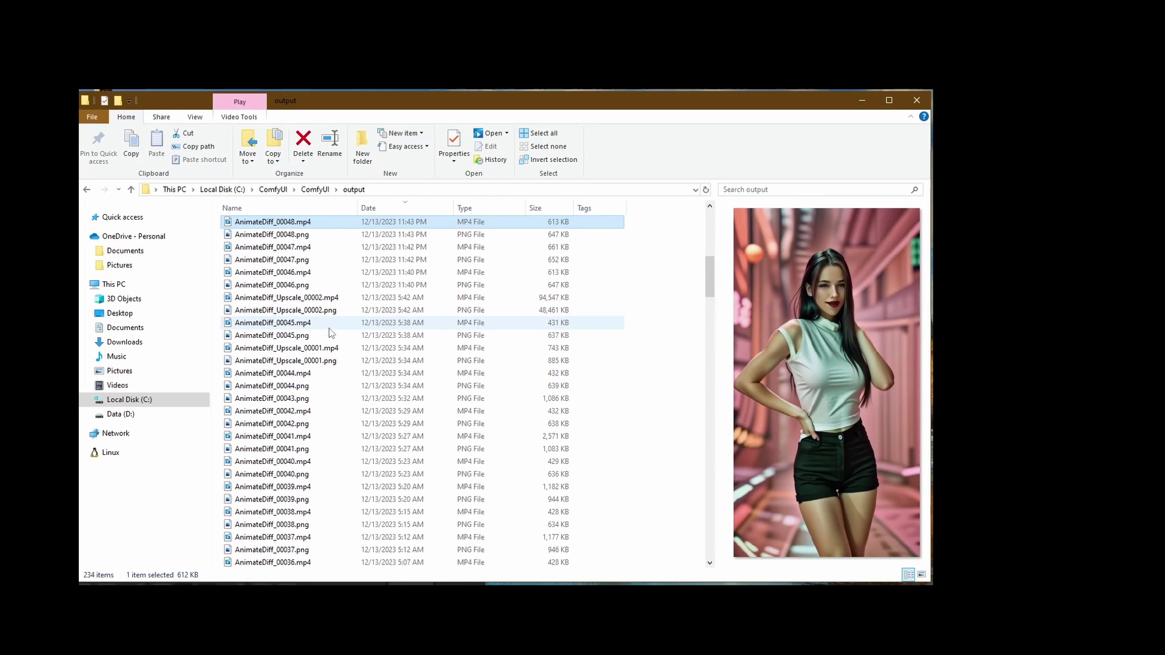